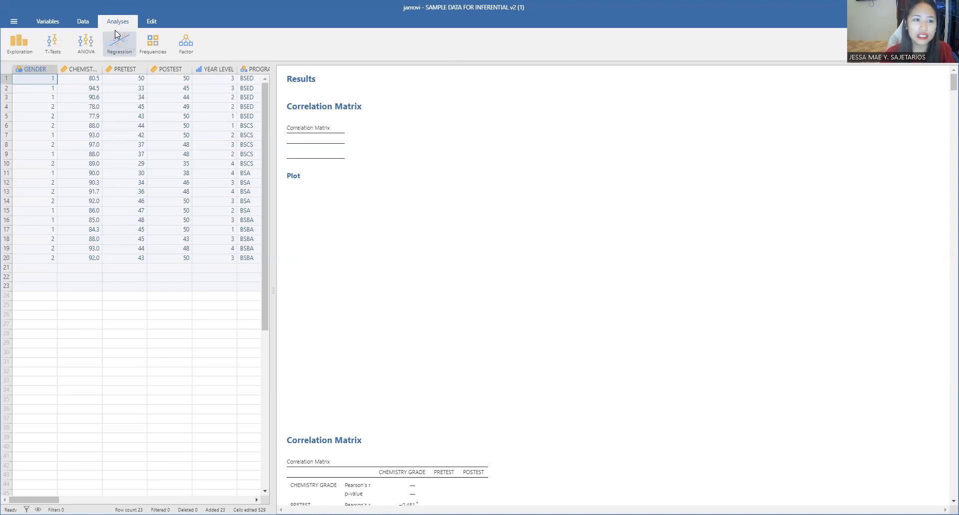
Start a One-Way ANOVA with CHEMISTRY GRADE as the dependent variable and YEAR LEVEL as the grouping variable.
left_click(92, 47)
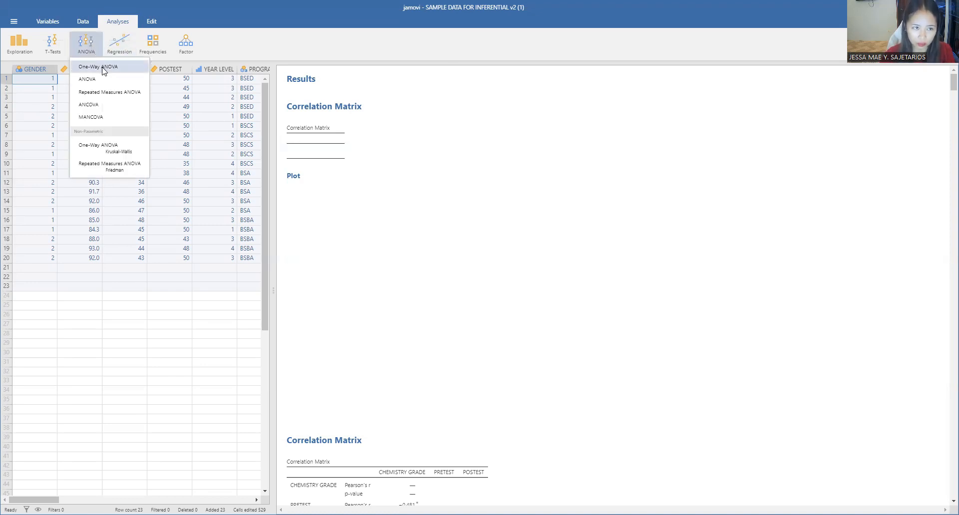
left_click(102, 68)
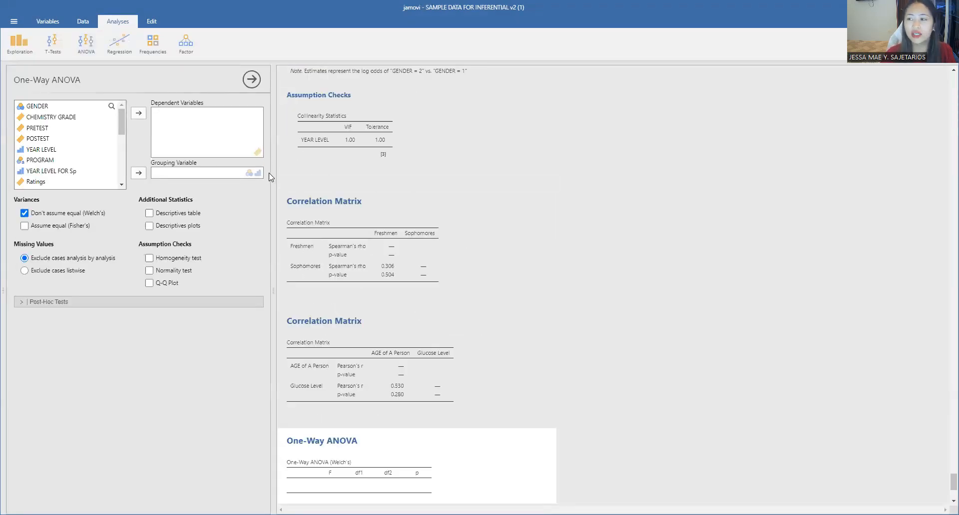
left_click(65, 119)
left_click(139, 114)
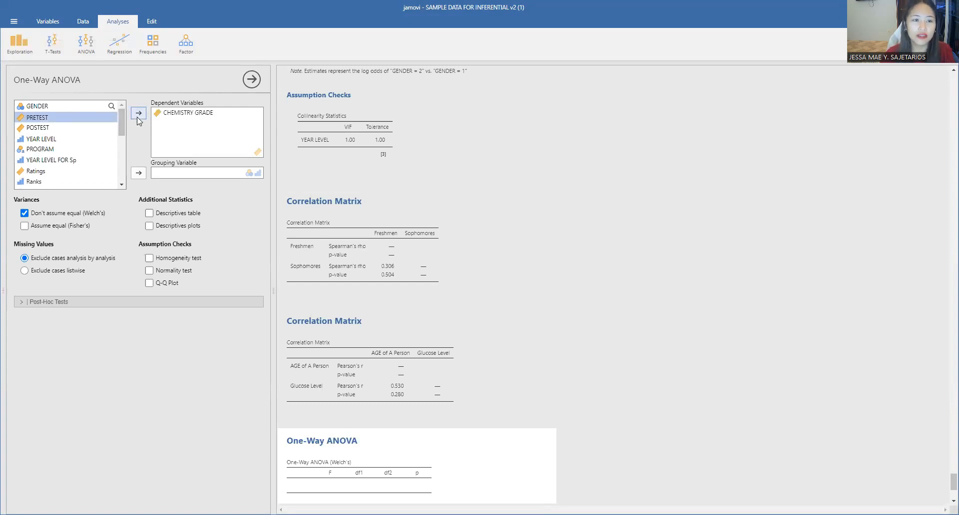
left_click(52, 140)
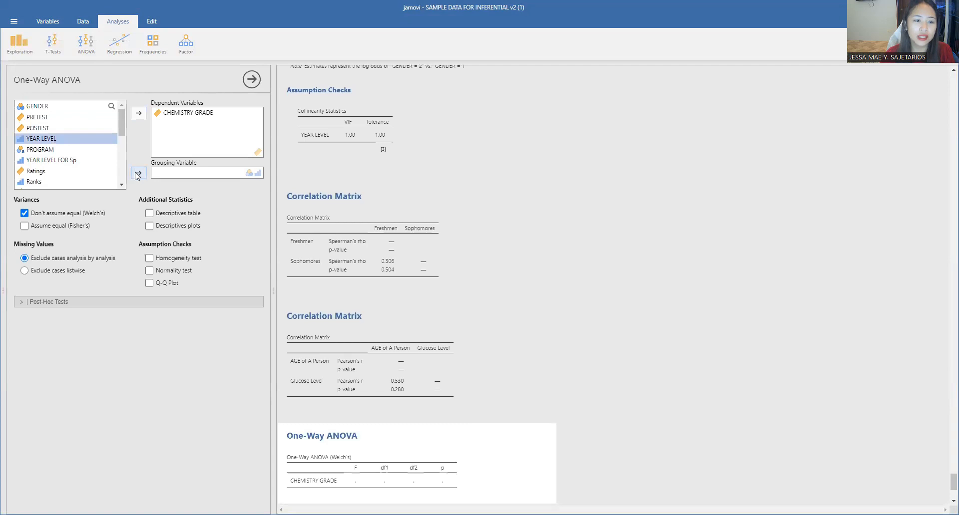
left_click(138, 173)
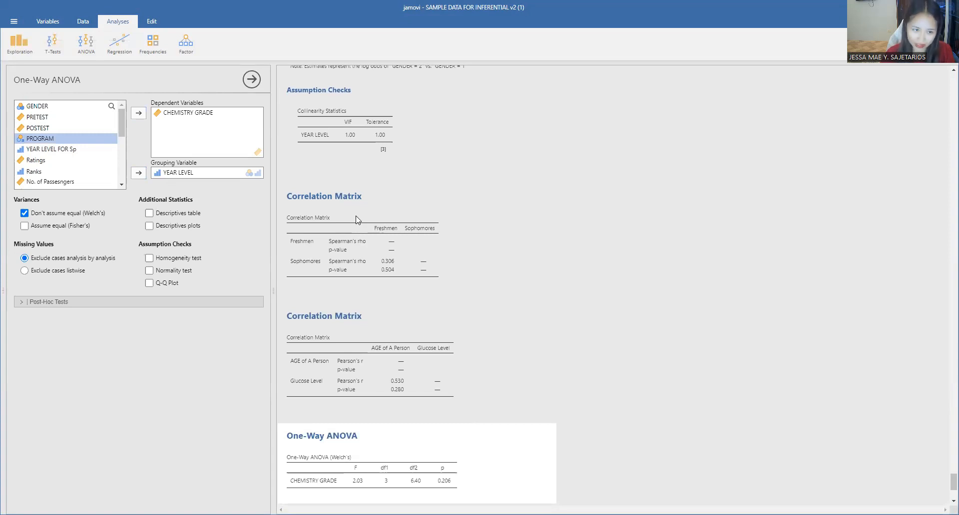
Enable the homogeneity test, normality test and Q-Q plot assumption checks for the one-way ANOVA.
left_click(176, 259)
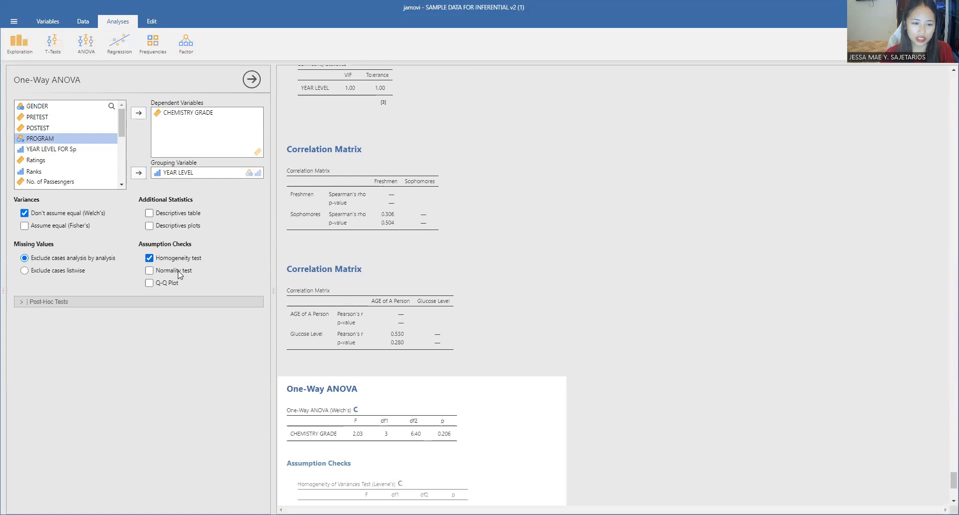
left_click(179, 273)
left_click(176, 283)
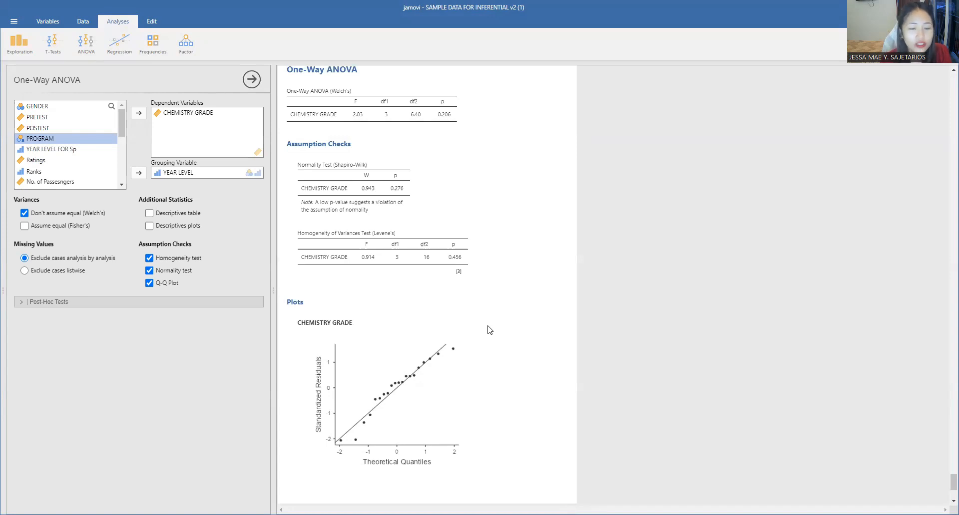
scroll(317, 309, "down", 3)
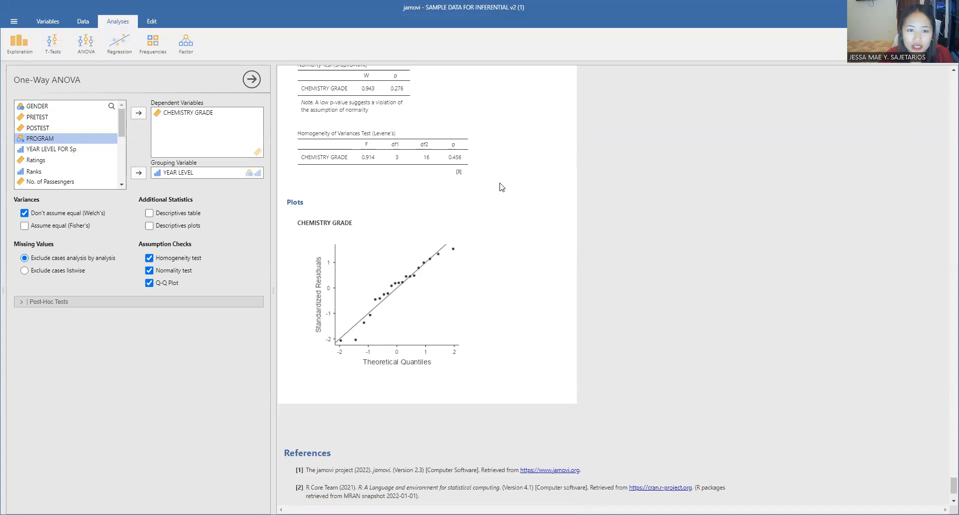
scroll(396, 216, "up", 2)
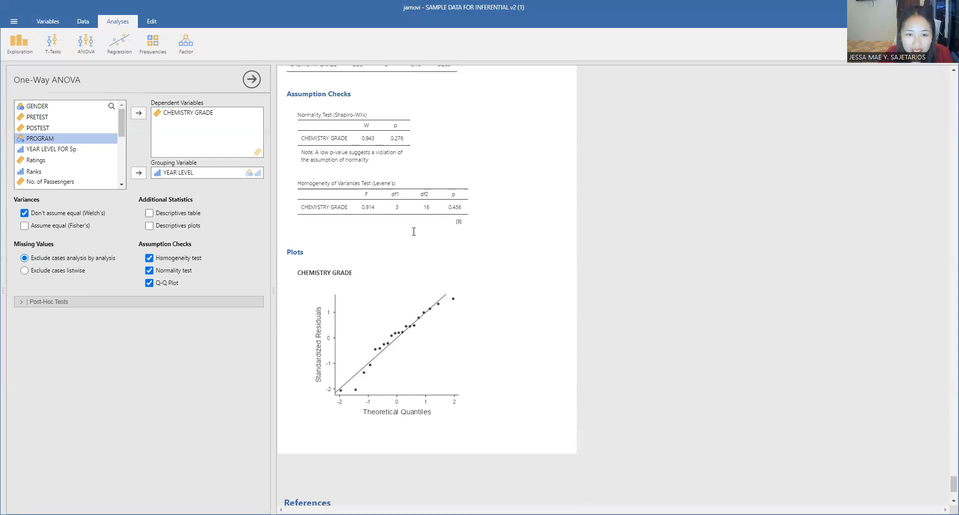
scroll(414, 231, "up", 1)
scroll(413, 235, "up", 1)
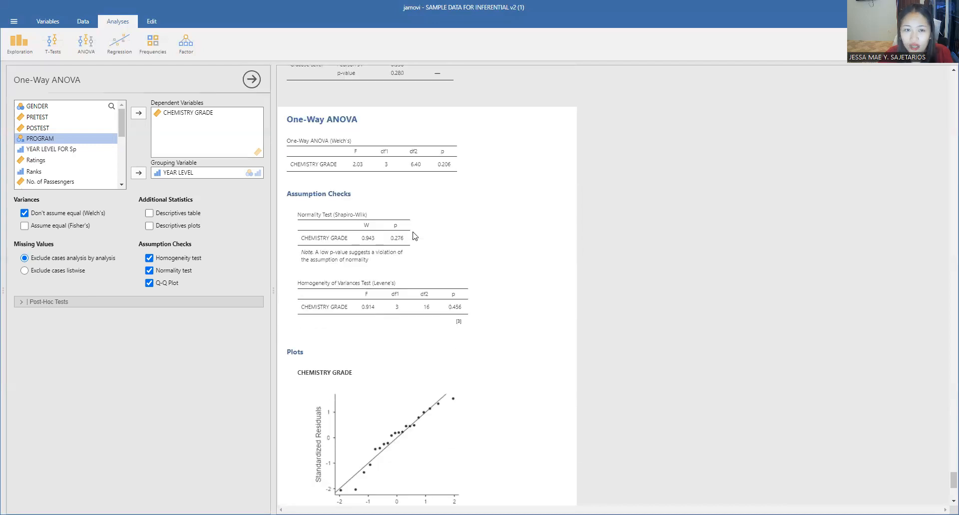
Add the descriptives table to the one-way ANOVA output.
left_click(181, 218)
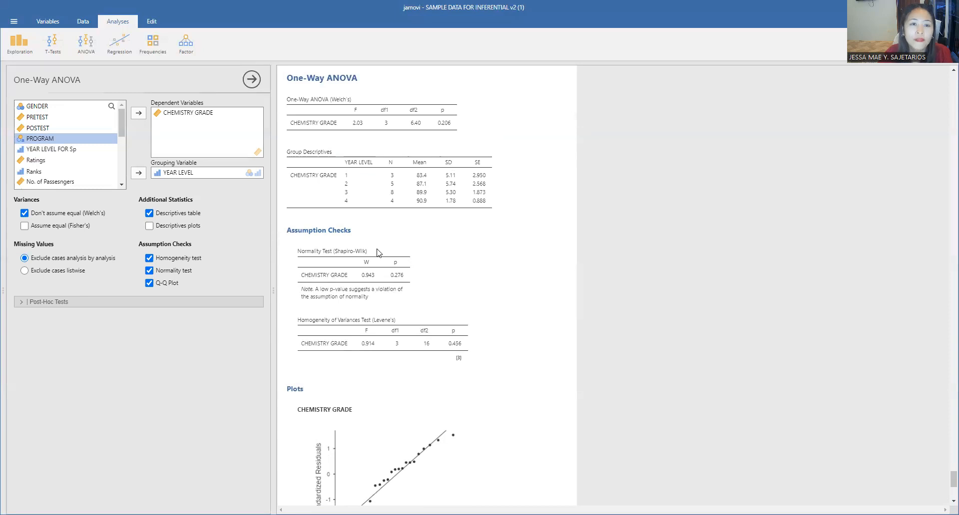
scroll(377, 247, "up", 1)
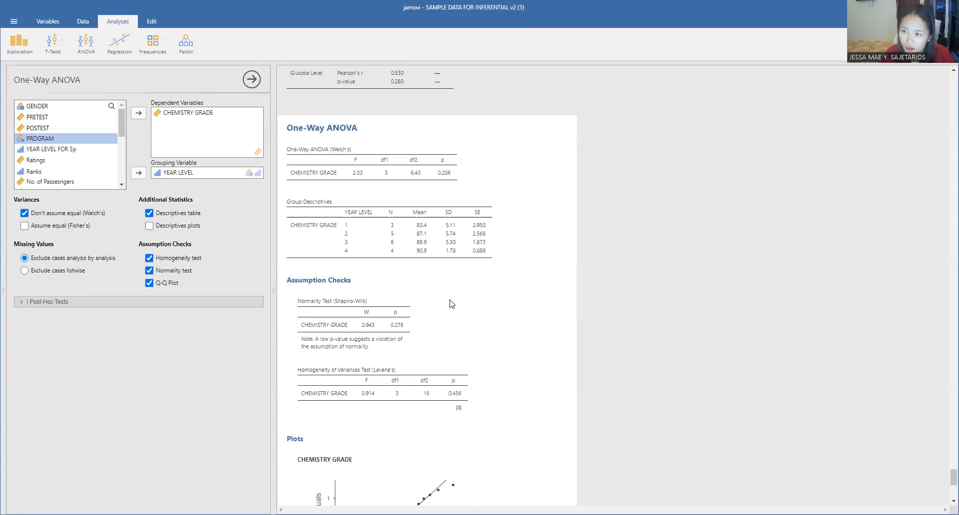
Add Tukey post-hoc tests with significant comparisons flagged to the one-way ANOVA.
left_click(54, 302)
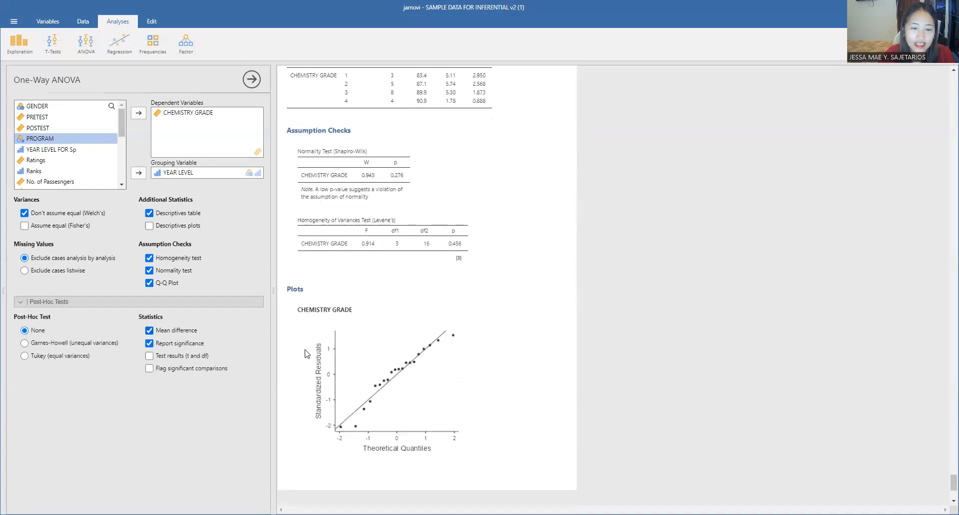
left_click(149, 369)
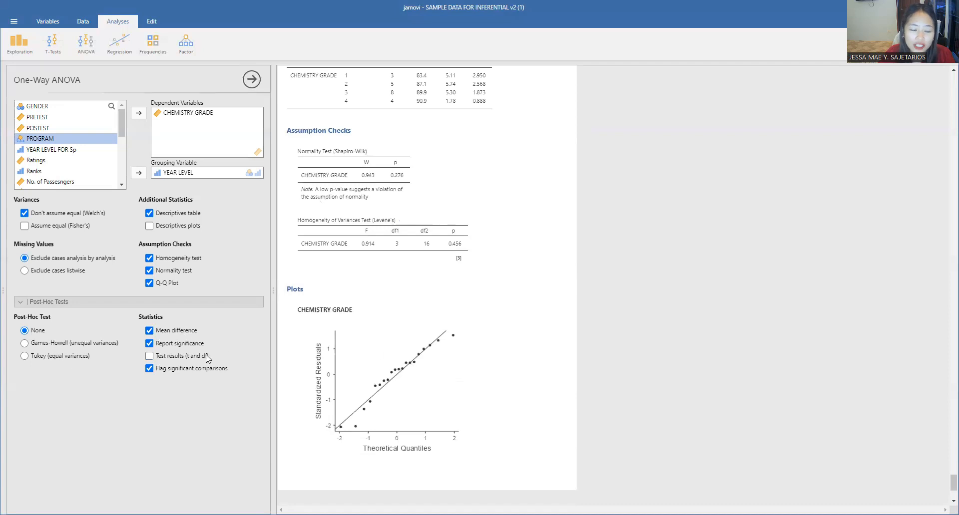
left_click(29, 356)
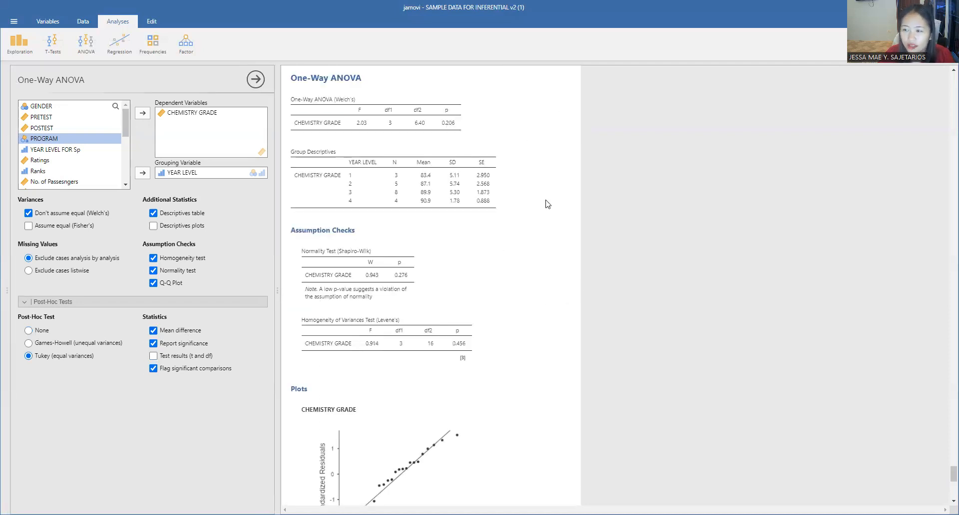
scroll(563, 299, "down", 3)
scroll(553, 321, "down", 6)
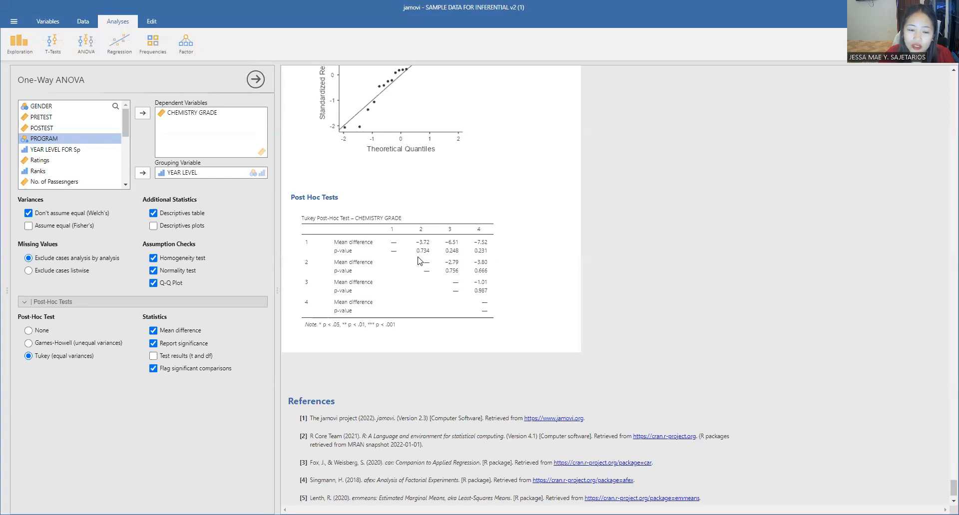
left_click(172, 370)
left_click(173, 370)
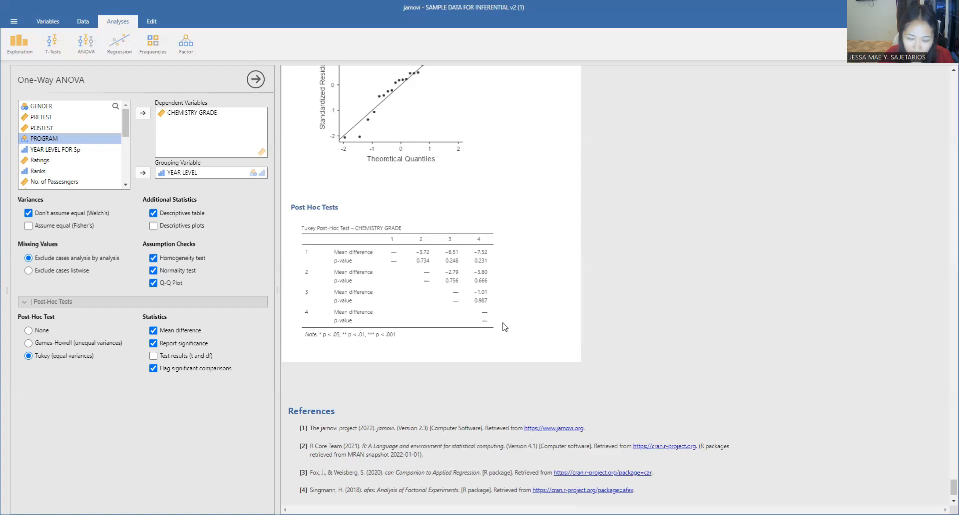
scroll(532, 336, "up", 2)
scroll(538, 337, "up", 3)
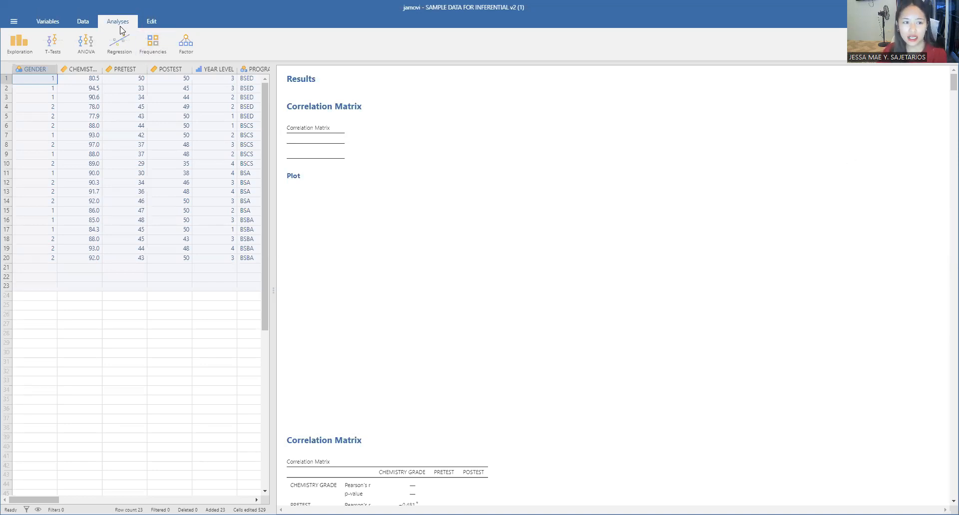
Set up an ANOVA with CHEMISTRY GRADE as dependent variable and GENDER and YEAR LEVEL as fixed factors.
left_click(80, 50)
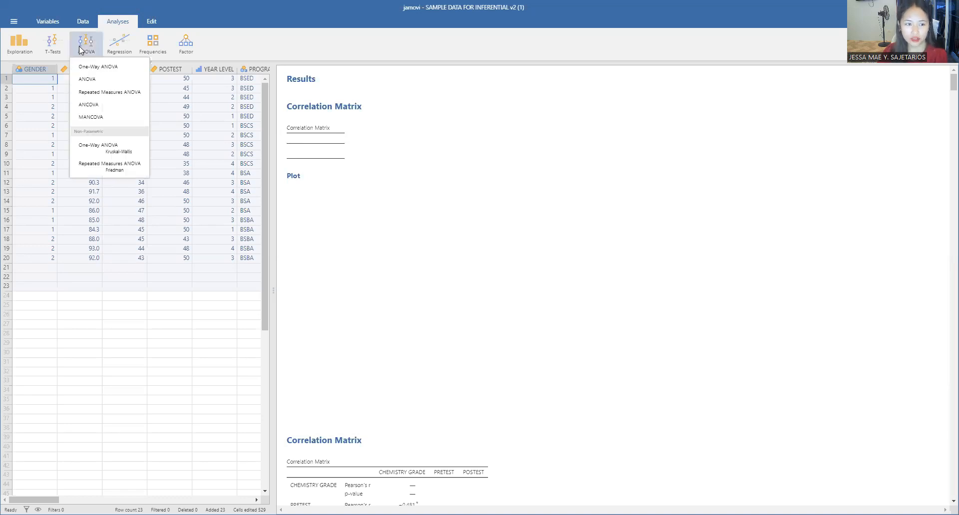
left_click(97, 81)
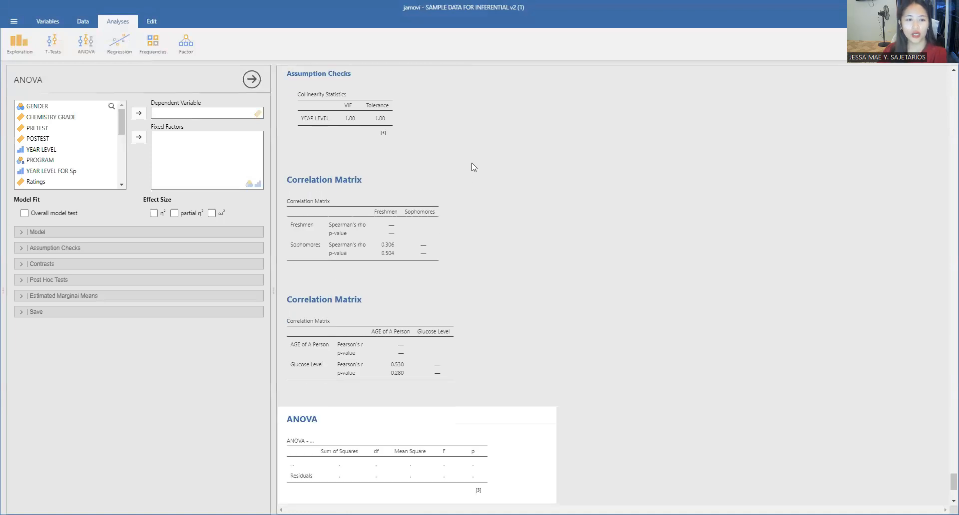
left_click(64, 117)
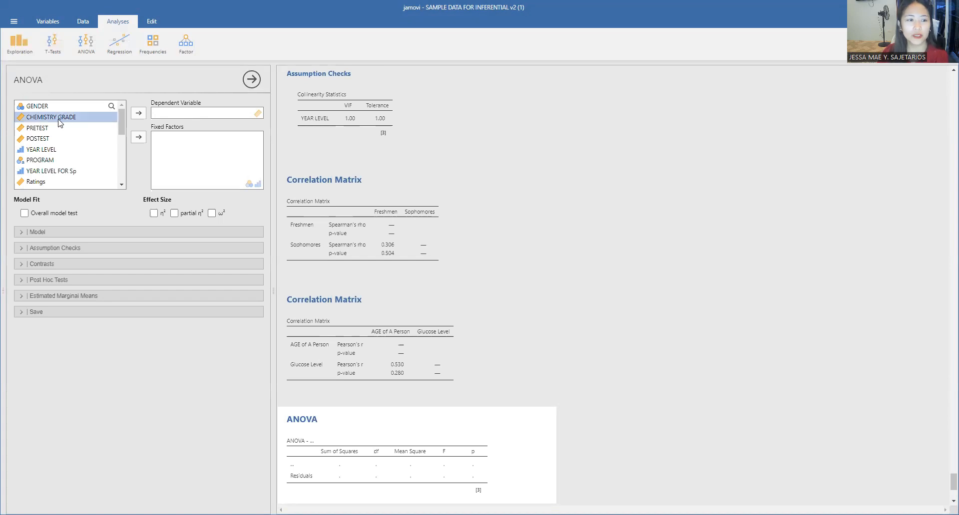
left_click(138, 115)
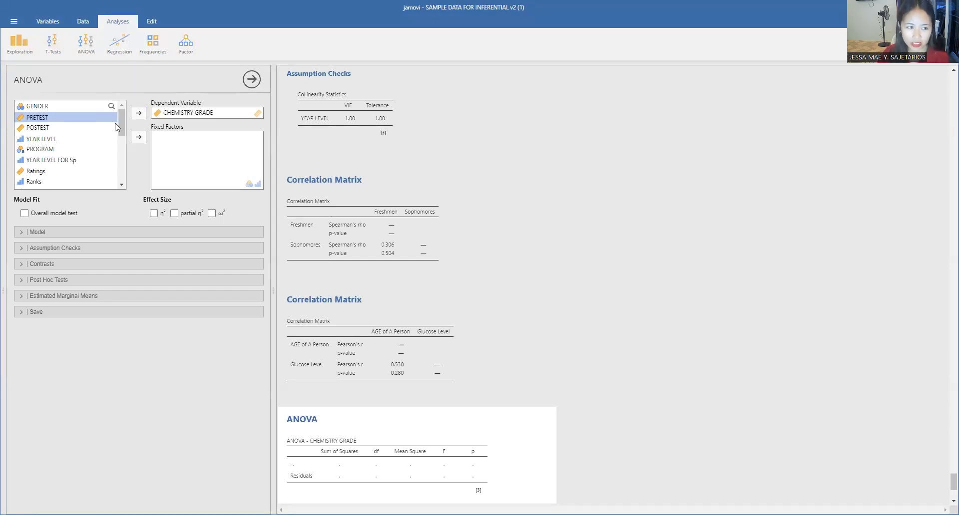
left_click(50, 107)
left_click(139, 137)
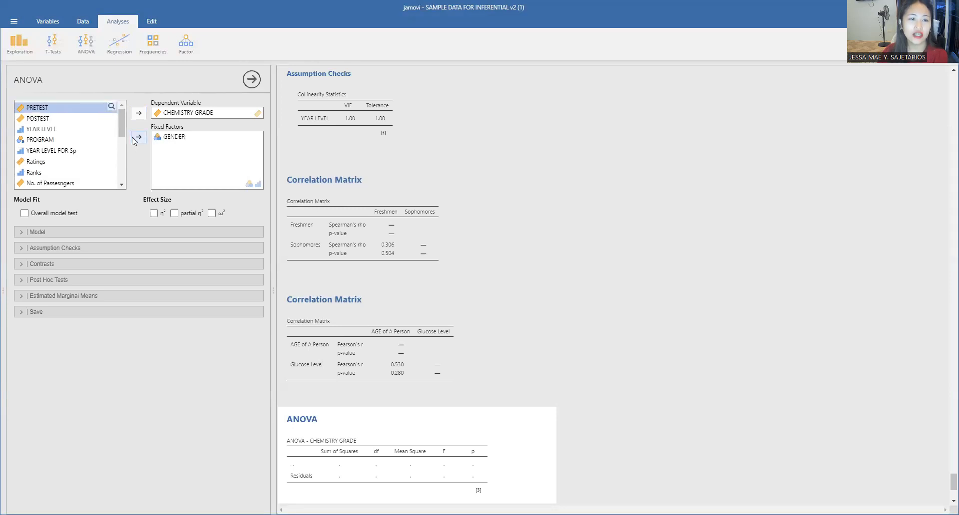
left_click(50, 128)
left_click(138, 137)
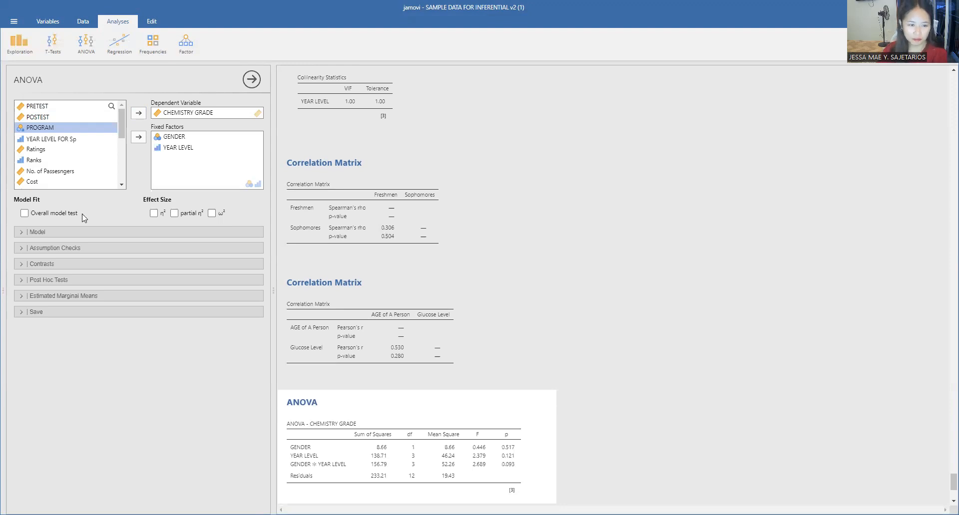
Enable the overall model test for the ANOVA.
left_click(50, 215)
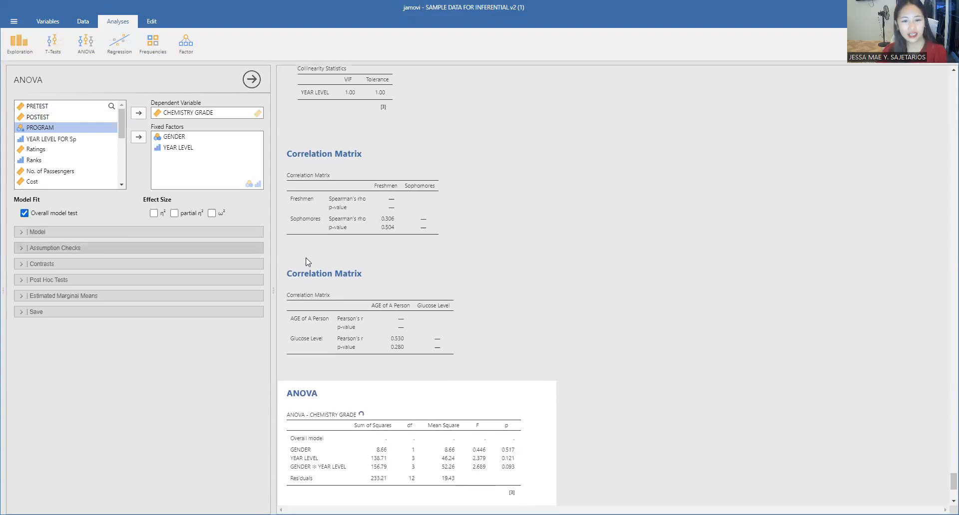
scroll(468, 327, "down", 2)
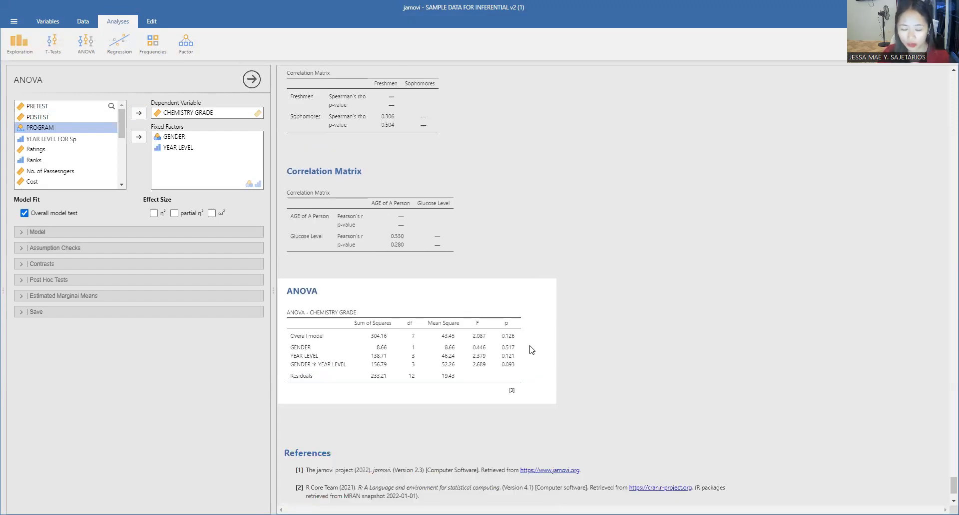
Enable the homogeneity test, normality test and Q-Q plot assumption checks for the ANOVA.
left_click(61, 246)
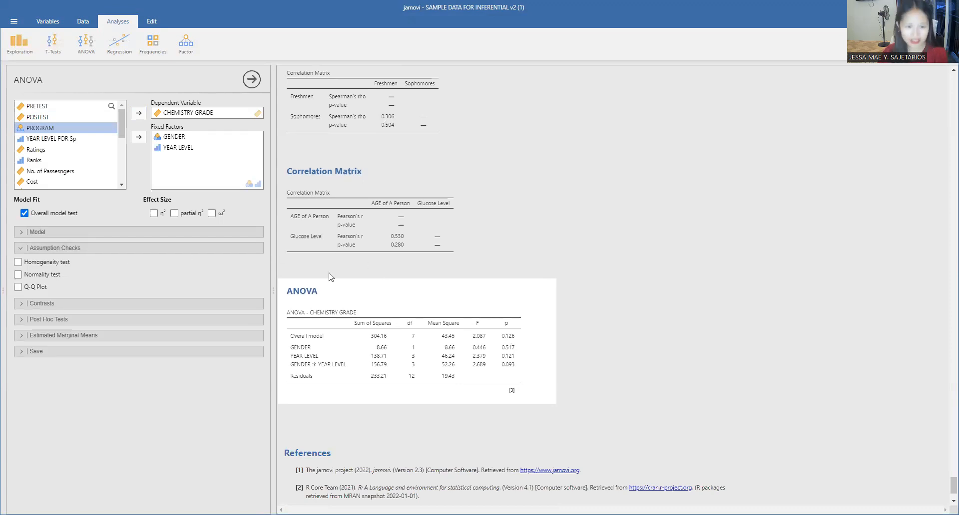
left_click(52, 262)
left_click(46, 274)
left_click(44, 289)
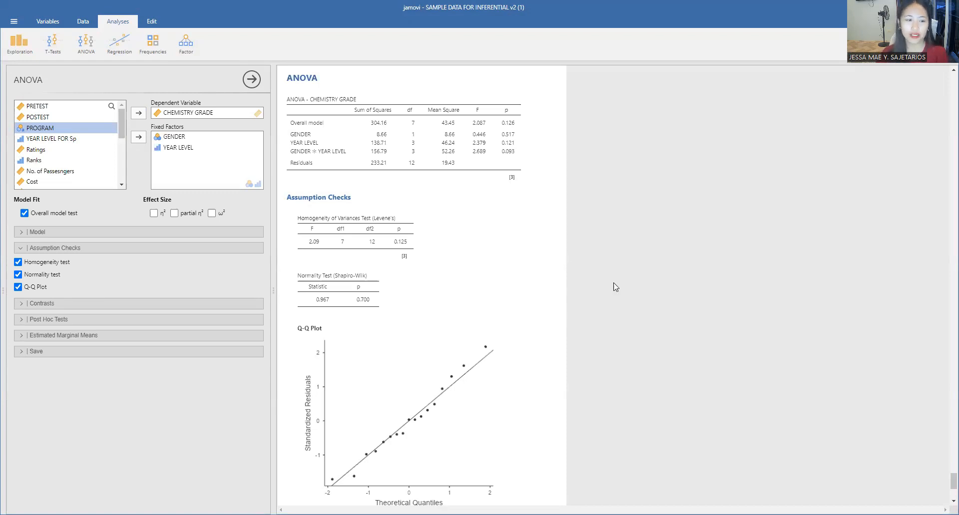
scroll(574, 298, "down", 3)
scroll(519, 331, "up", 2)
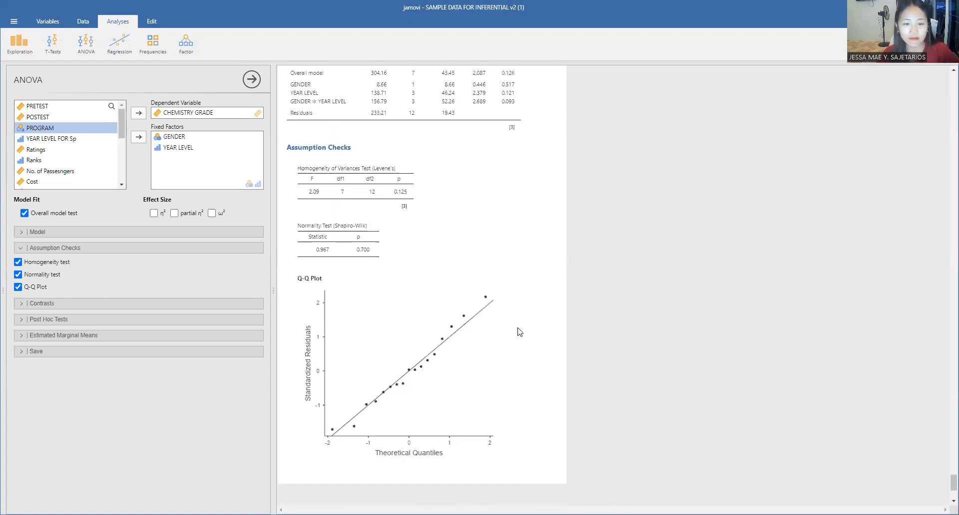
scroll(509, 344, "down", 1)
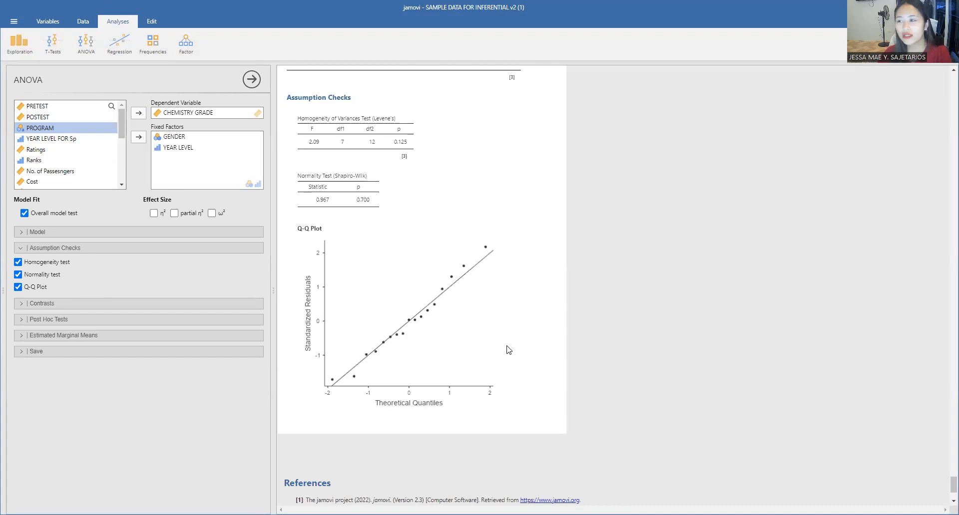
scroll(440, 328, "up", 3)
scroll(404, 331, "down", 1)
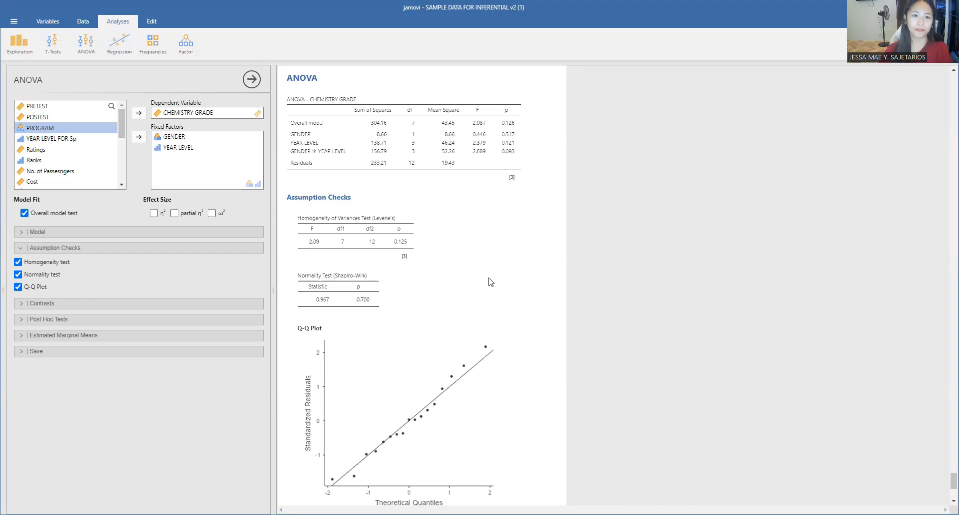
scroll(483, 285, "up", 1)
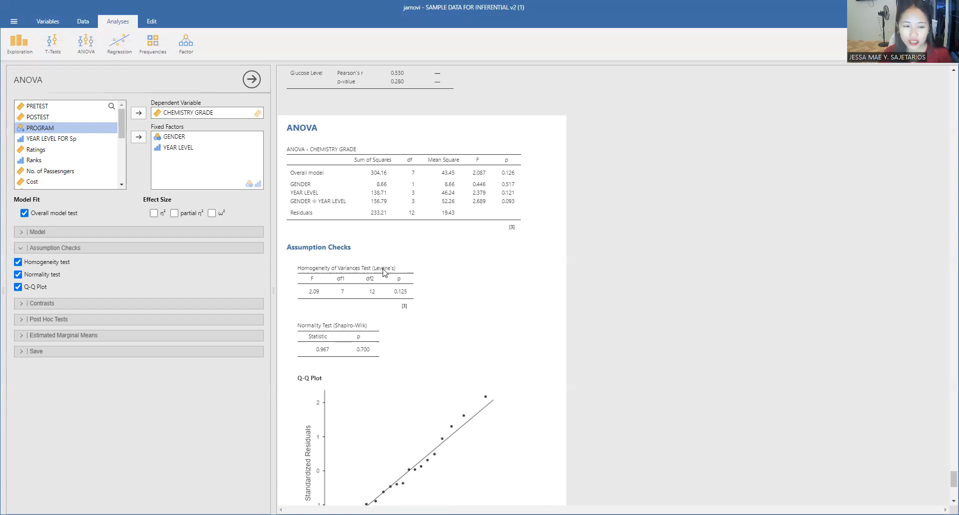
Add a Tukey post-hoc test for the GENDER × YEAR LEVEL interaction to the two-way ANOVA.
left_click(109, 320)
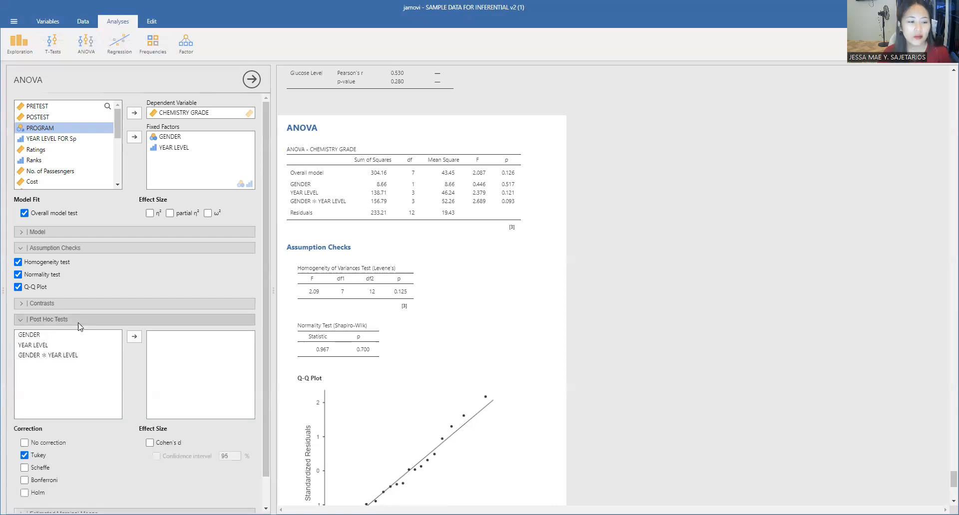
scroll(95, 315, "down", 1)
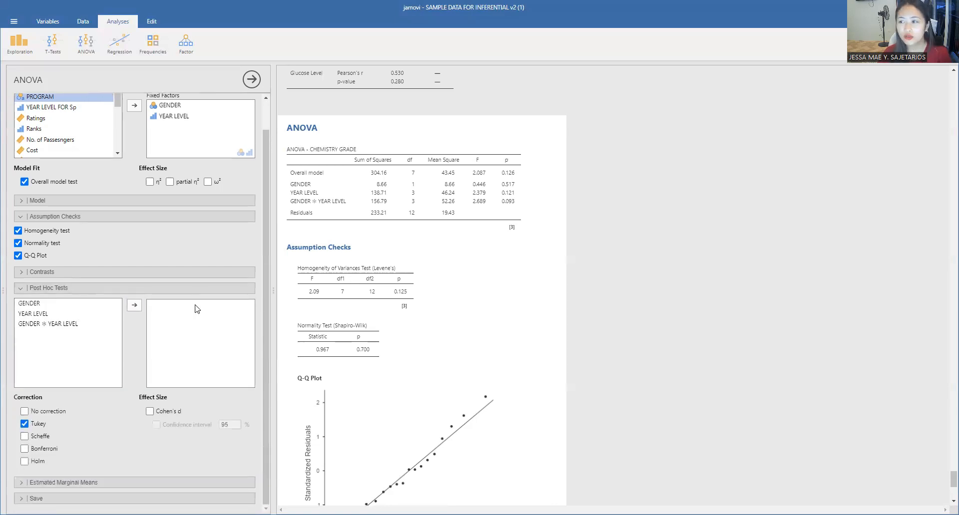
left_click(66, 325)
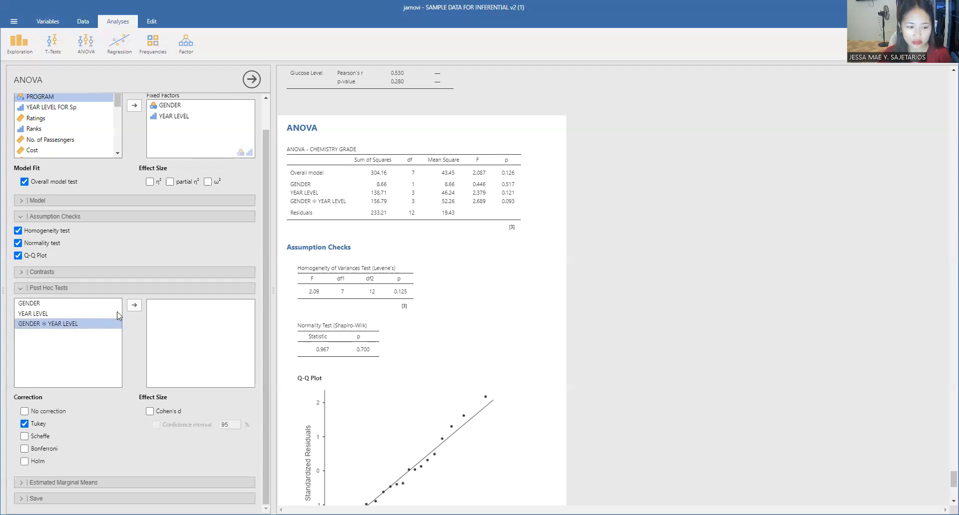
left_click(134, 306)
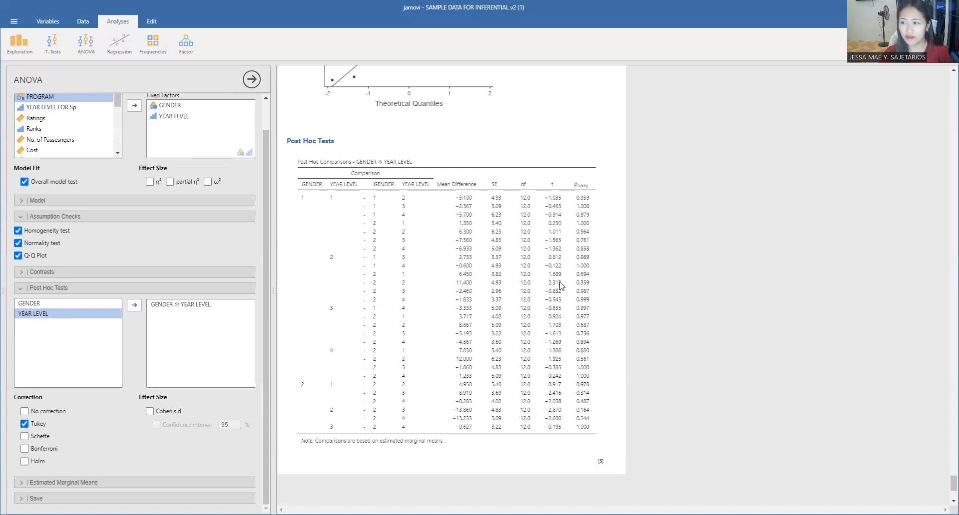
scroll(495, 260, "down", 2)
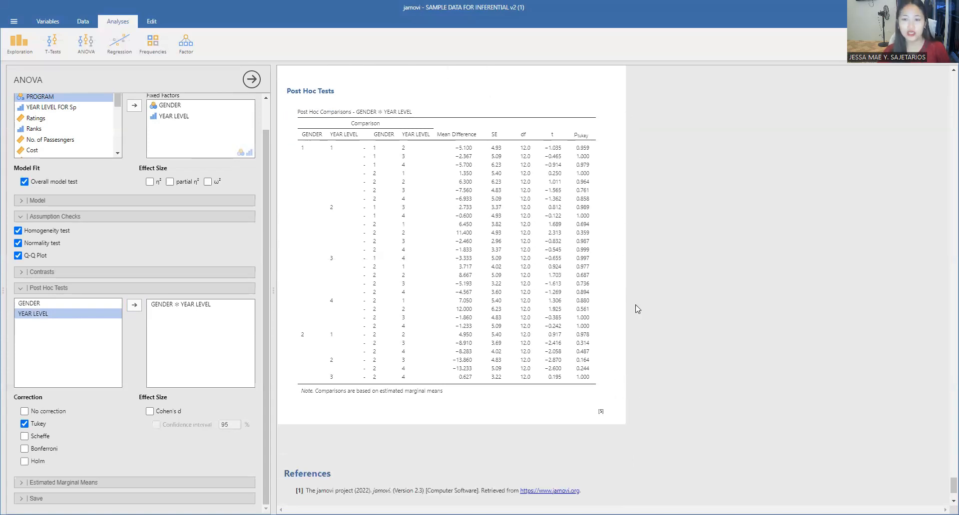
scroll(671, 296, "up", 2)
scroll(672, 296, "up", 4)
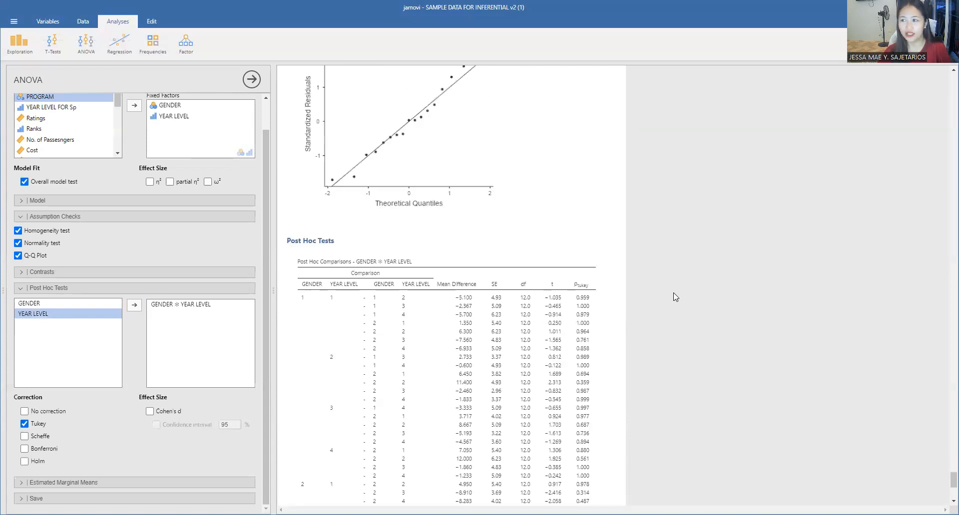
scroll(604, 288, "up", 8)
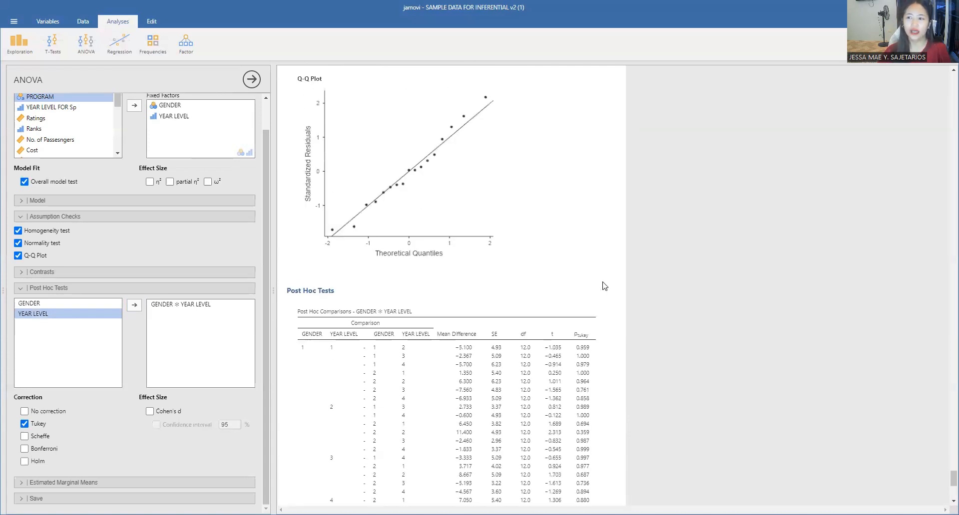
scroll(649, 285, "up", 10)
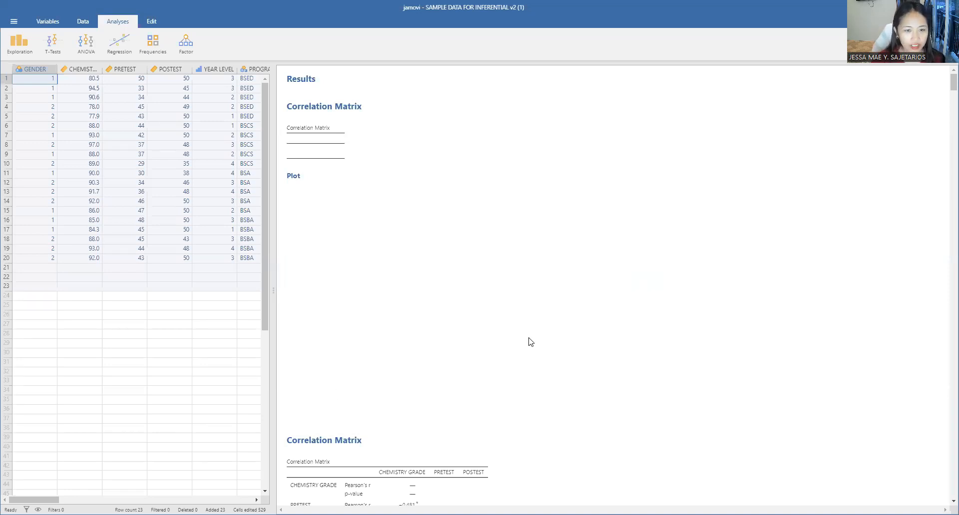
left_click(307, 134)
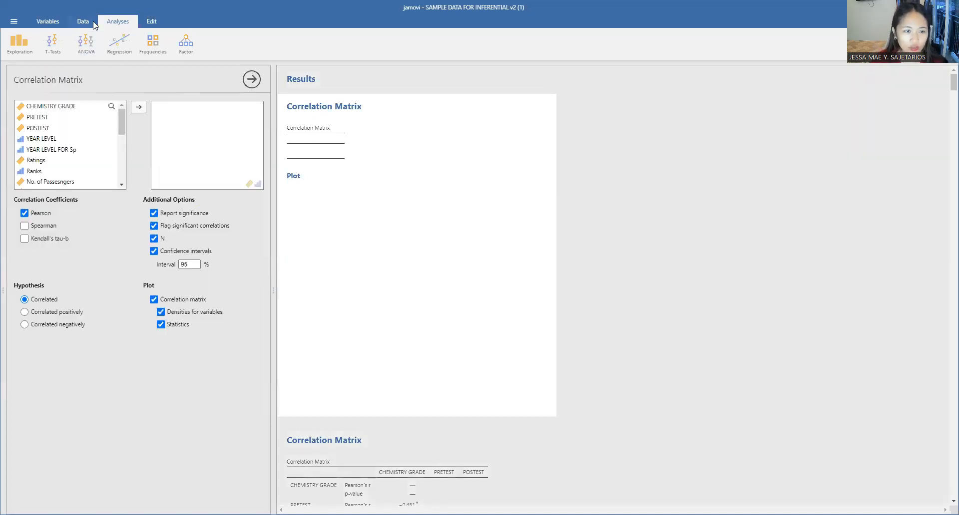
left_click(80, 20)
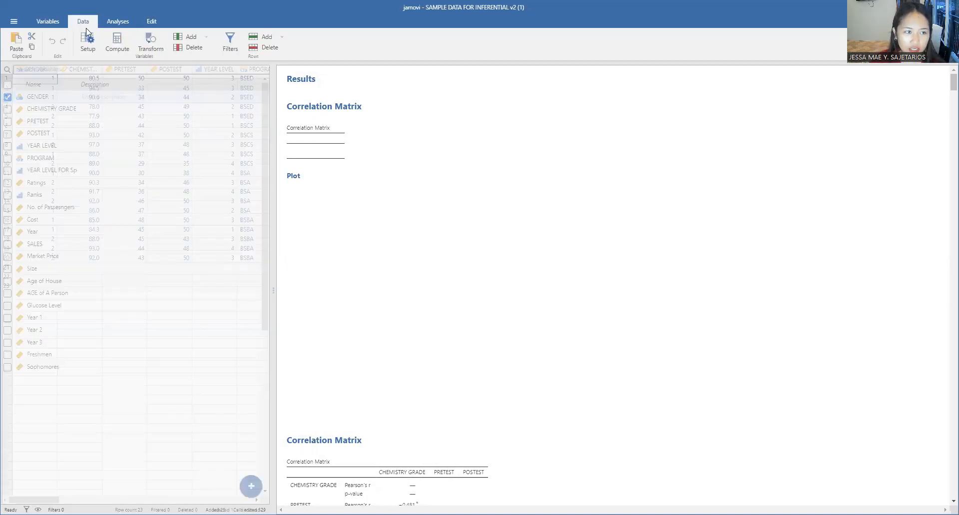
left_click(118, 20)
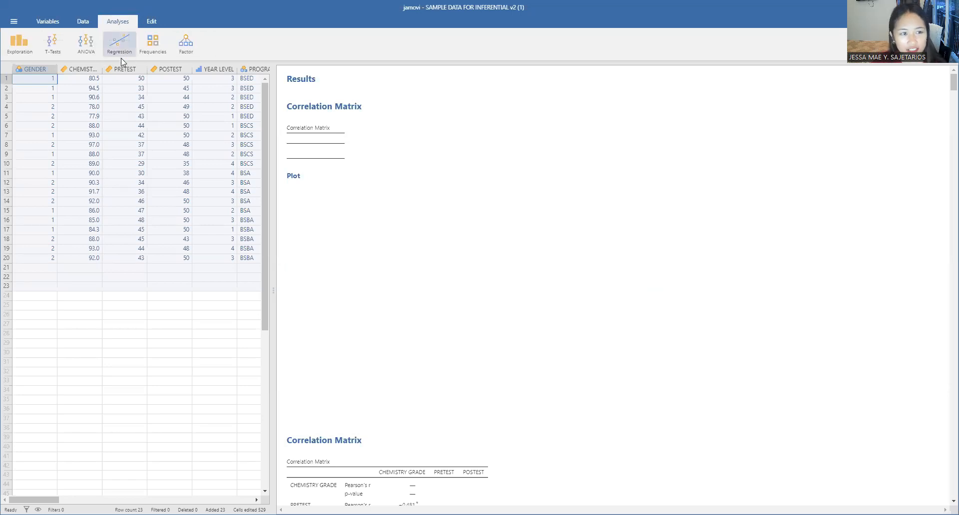
Set up an ANCOVA with POSTEST as dependent variable, YEAR LEVEL as fixed factor and PRETEST as covariate.
left_click(90, 50)
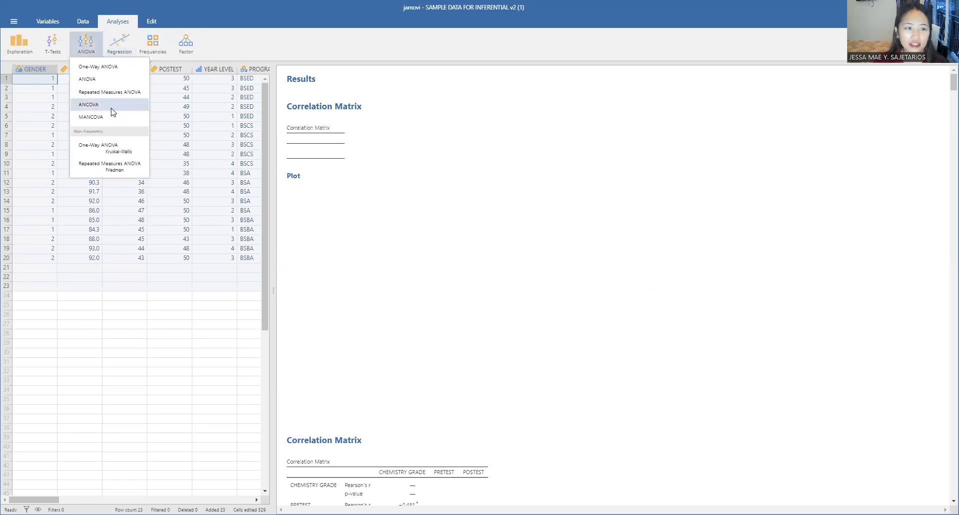
left_click(95, 105)
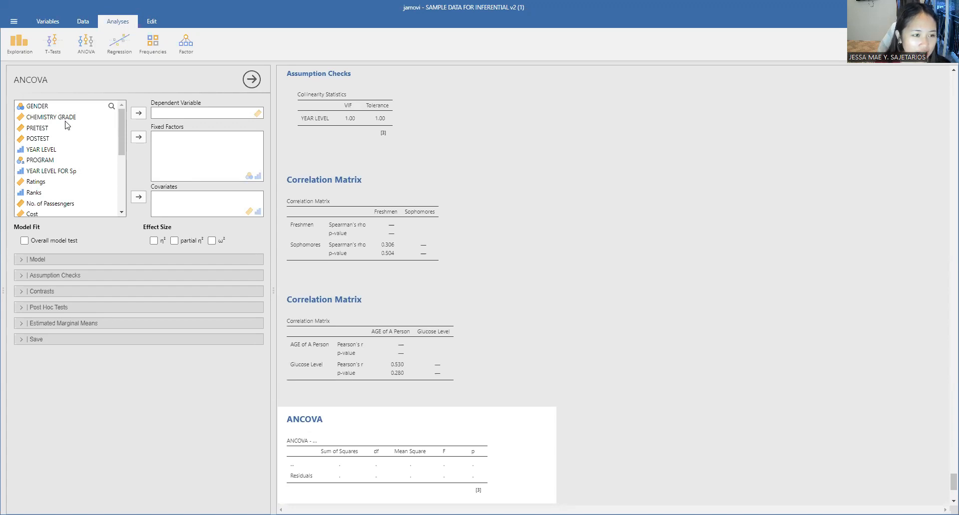
left_click(47, 141)
left_click(138, 113)
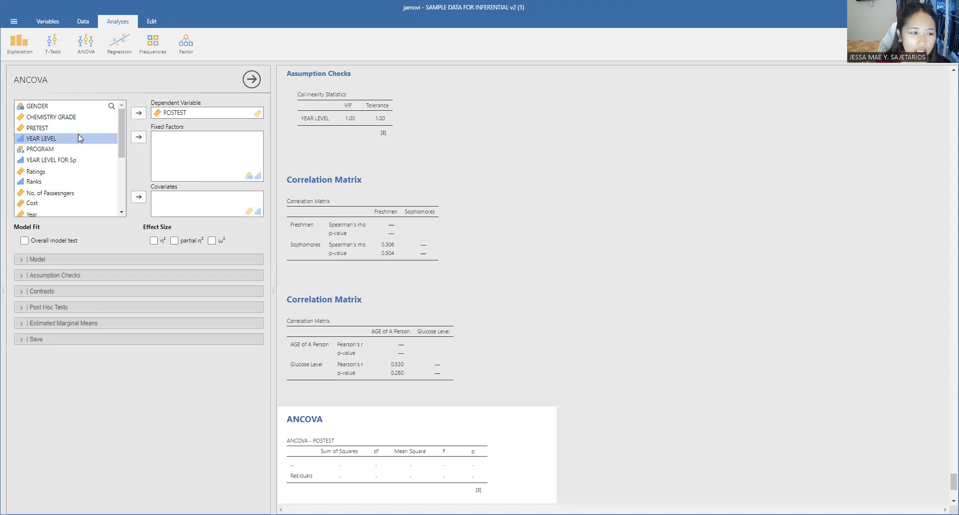
left_click(135, 137)
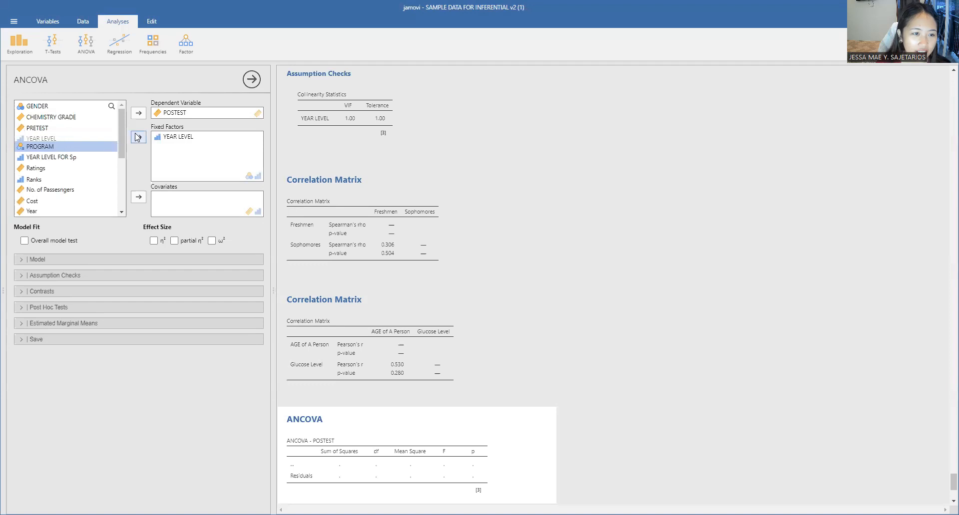
left_click(53, 128)
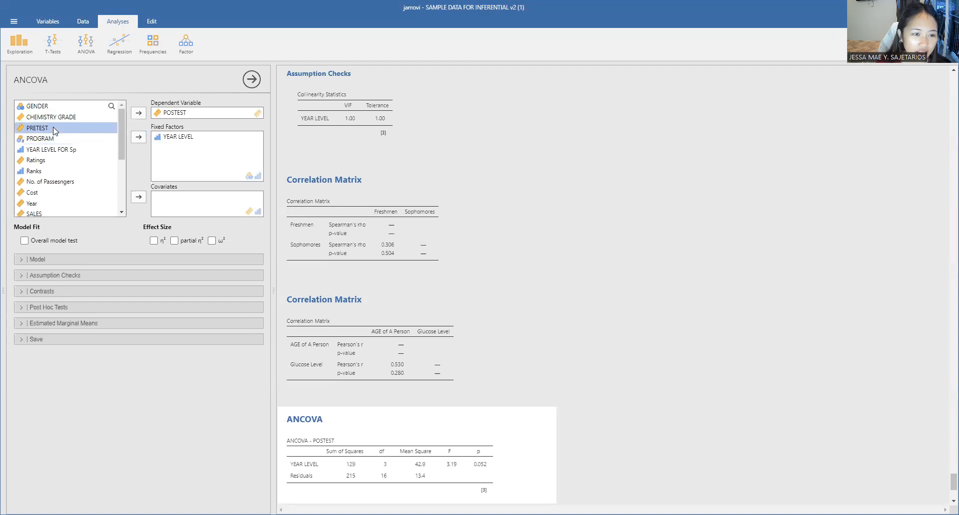
left_click(140, 198)
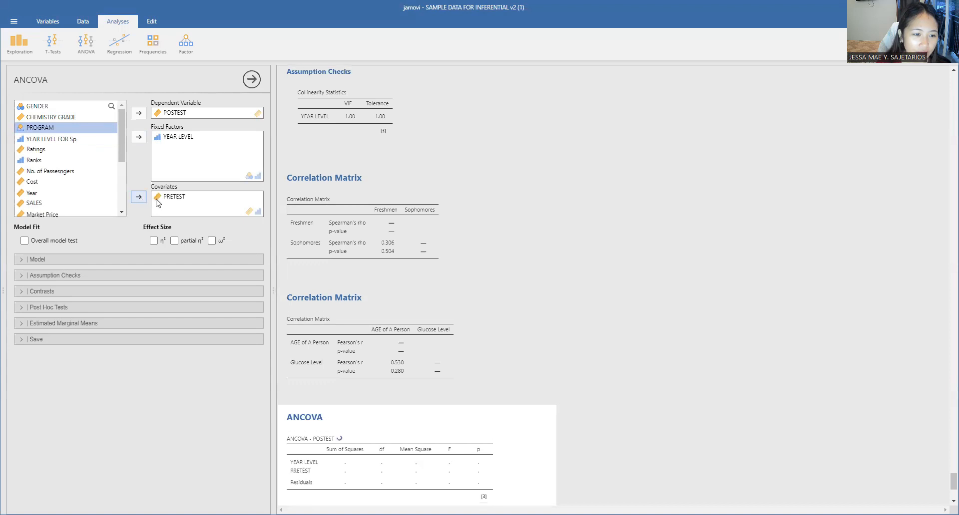
Enable the overall model test for the ANCOVA.
scroll(505, 338, "down", 1)
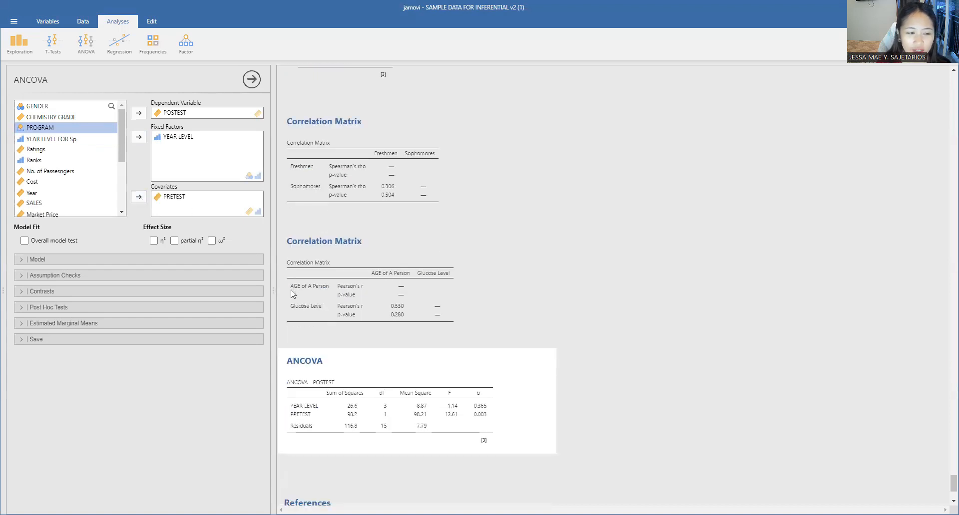
left_click(50, 241)
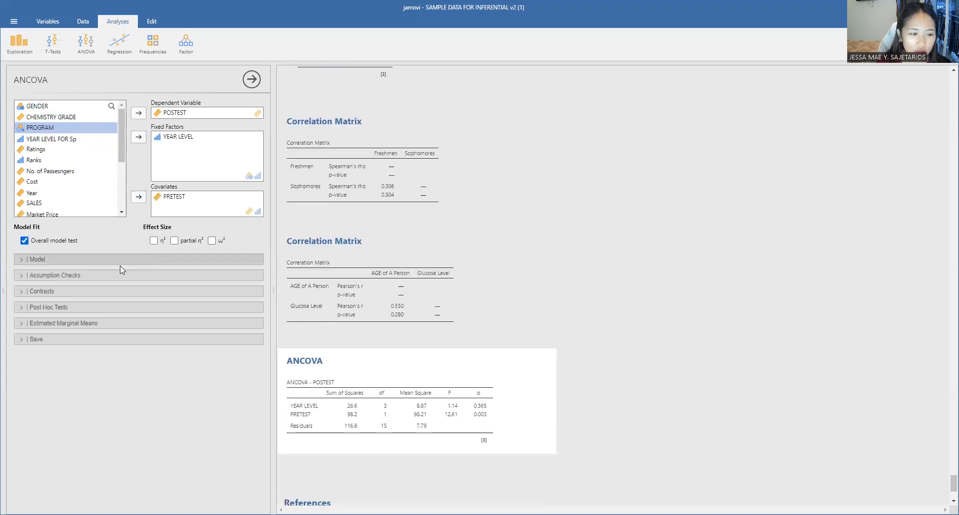
scroll(492, 361, "down", 2)
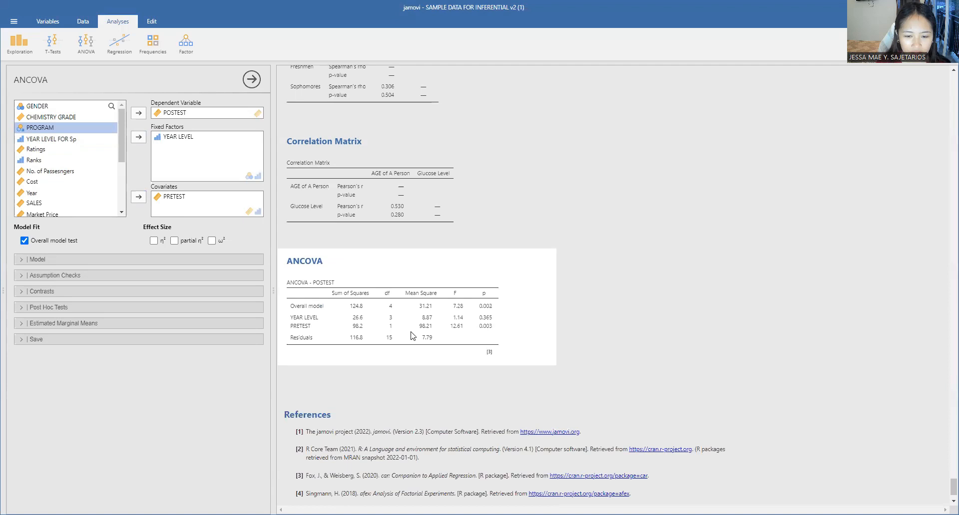
scroll(412, 336, "down", 1)
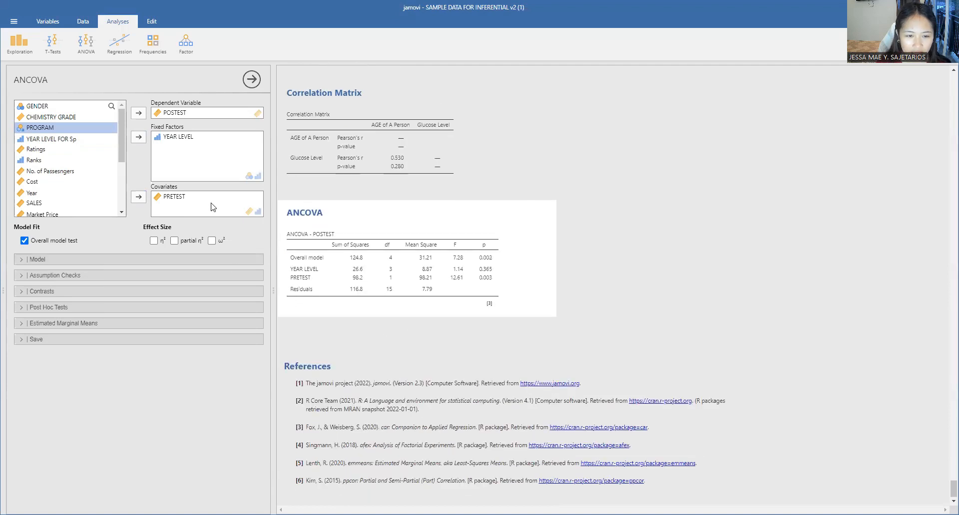
Enable the normality test, Q-Q plot and homogeneity test assumption checks for the ANCOVA.
left_click(49, 258)
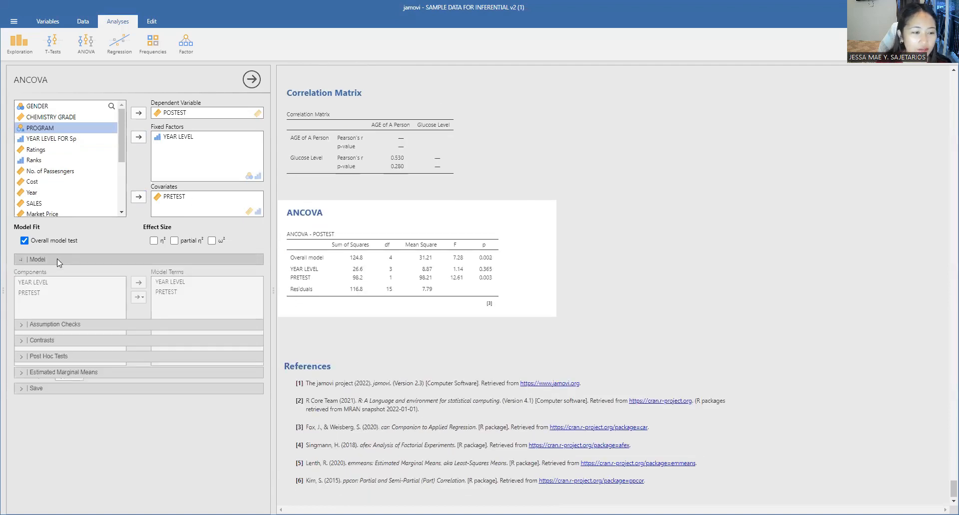
left_click(57, 259)
left_click(70, 275)
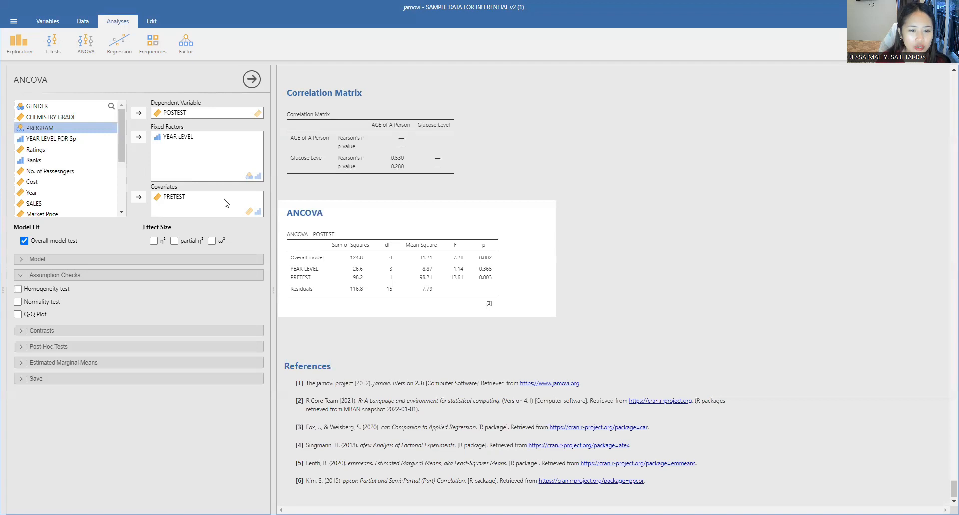
left_click(202, 144)
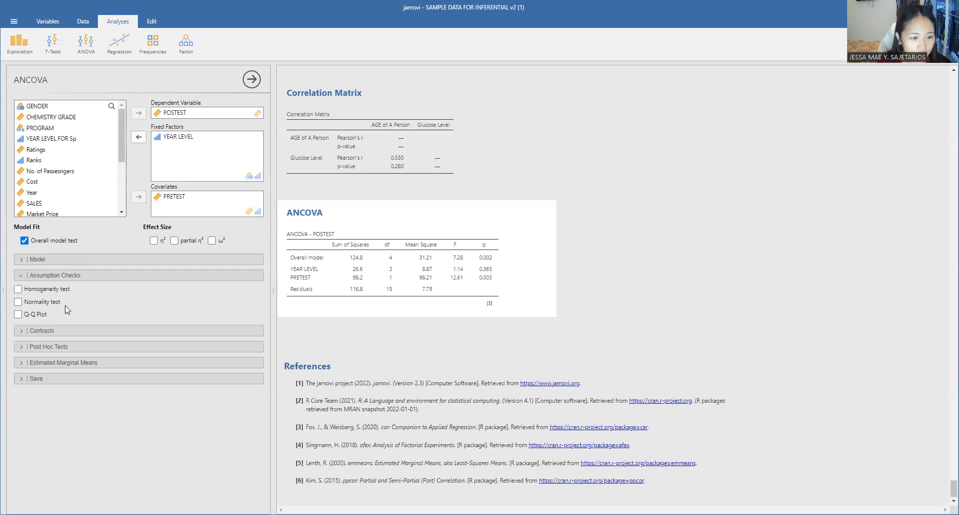
left_click(51, 300)
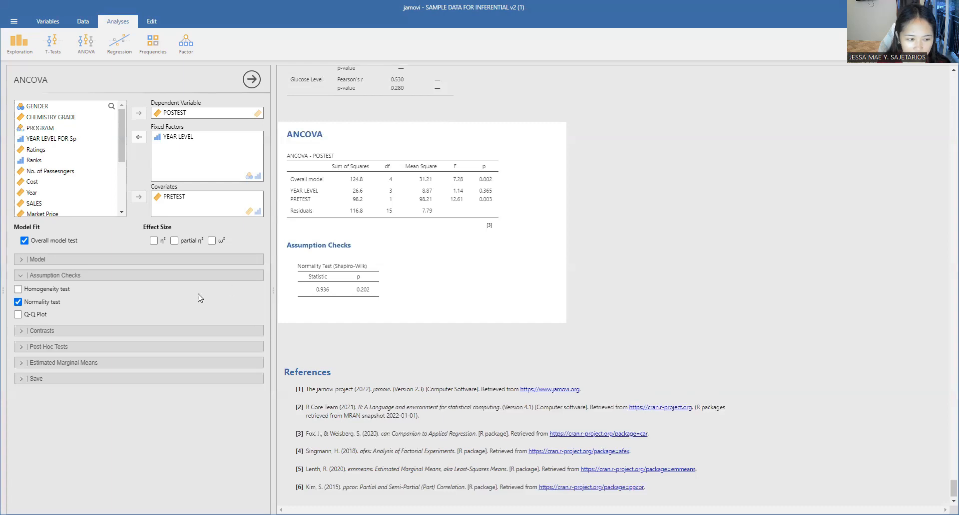
left_click(44, 316)
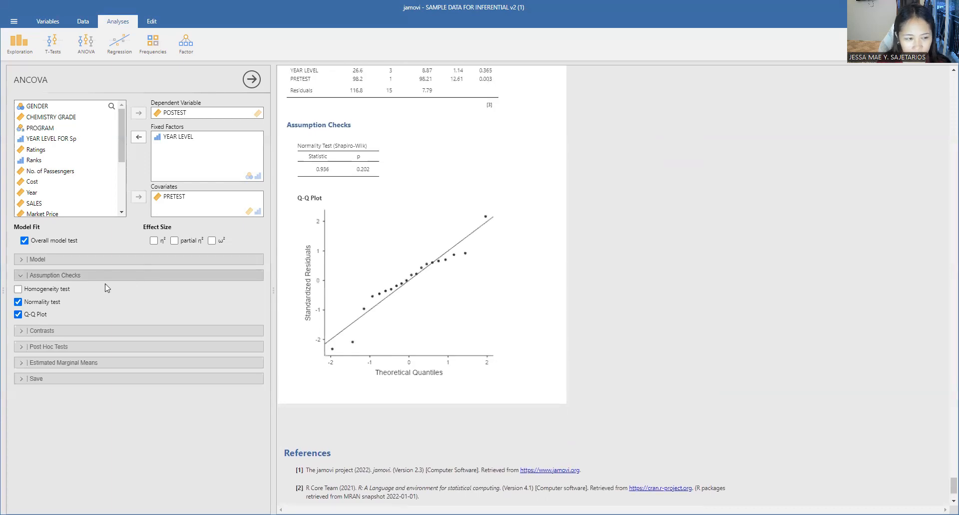
left_click(60, 291)
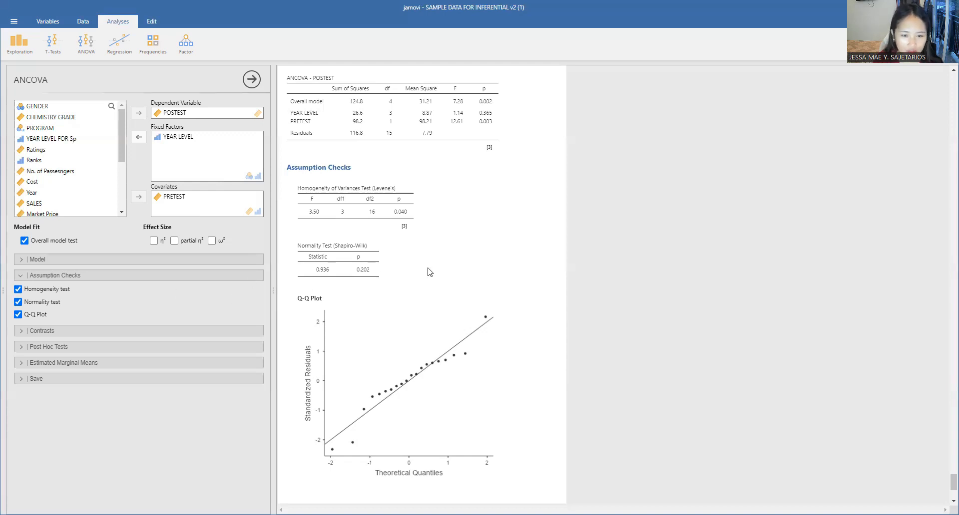
Add a Tukey post-hoc test on YEAR LEVEL to the ANCOVA.
scroll(424, 258, "up", 1)
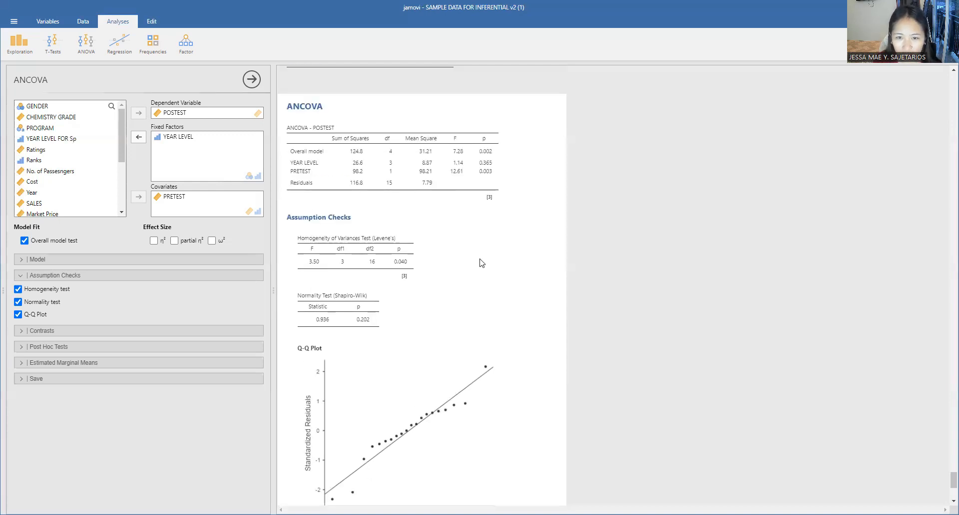
scroll(483, 263, "up", 1)
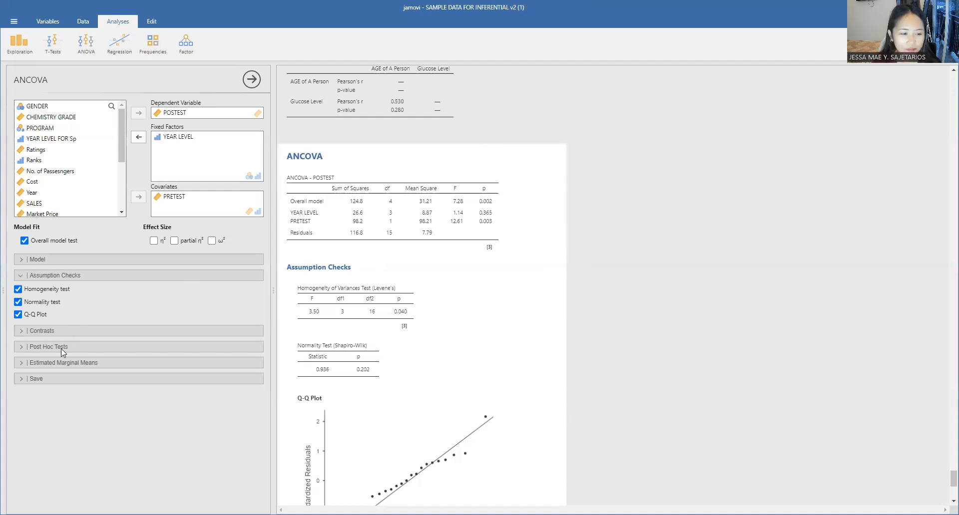
left_click(129, 347)
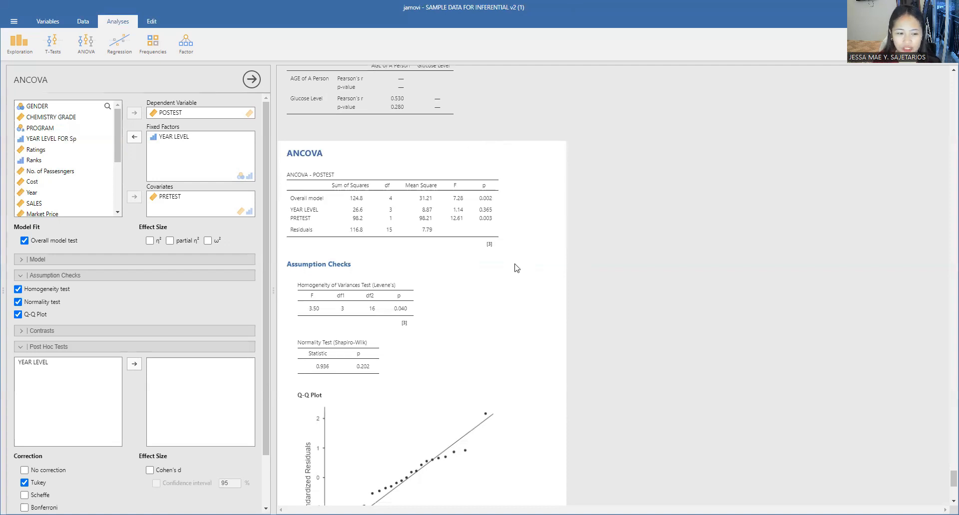
scroll(388, 295, "down", 2)
scroll(507, 365, "up", 5)
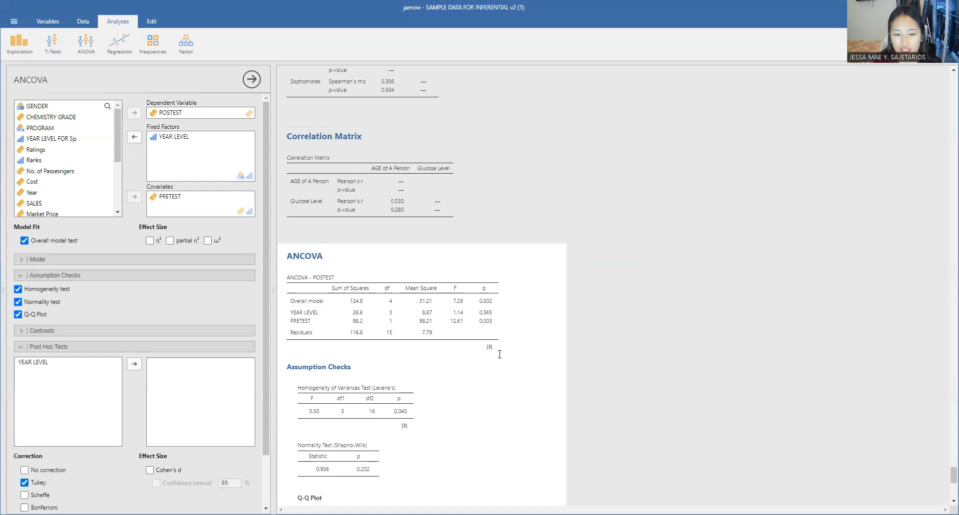
scroll(507, 364, "down", 4)
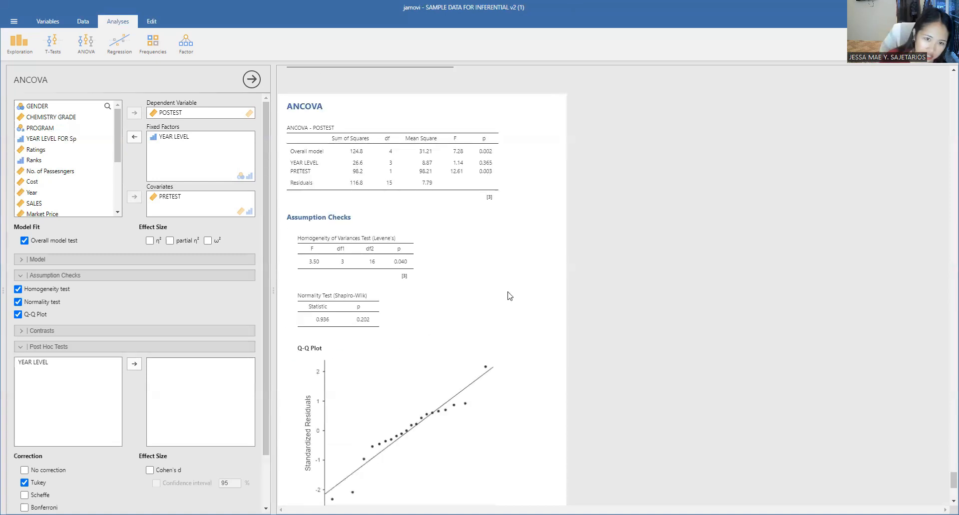
scroll(166, 375, "down", 1)
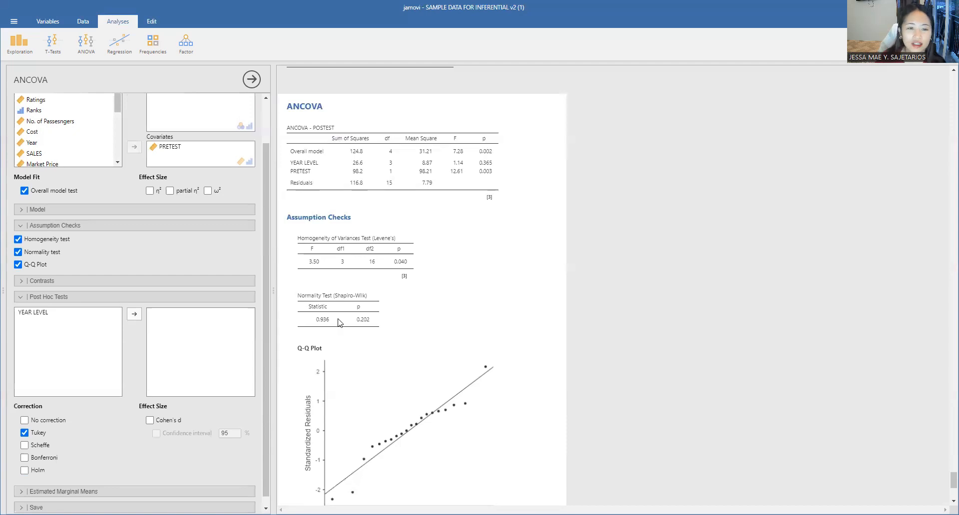
scroll(90, 345, "down", 1)
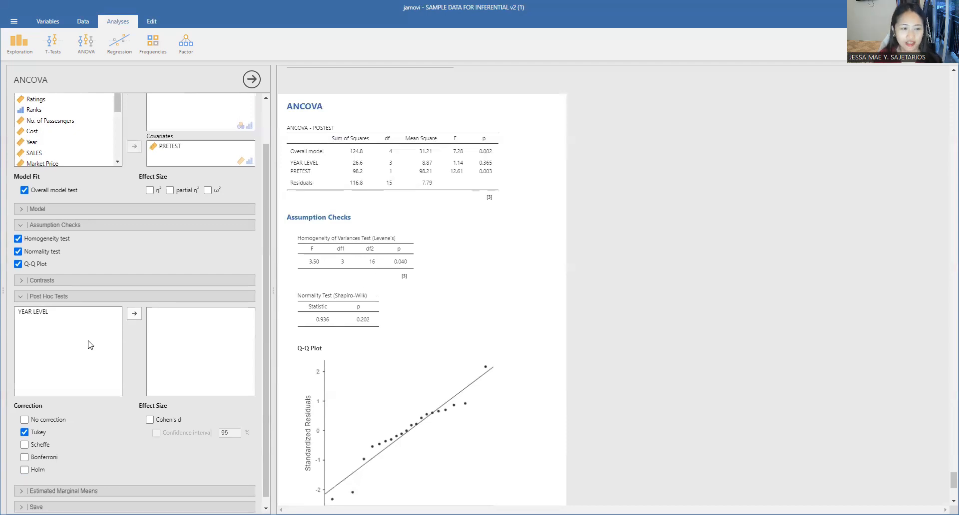
left_click(70, 306)
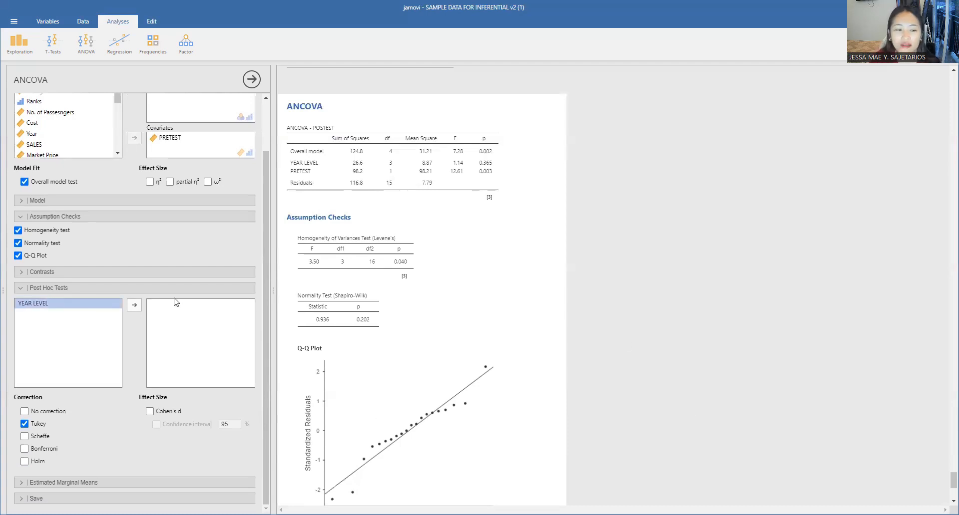
left_click(134, 307)
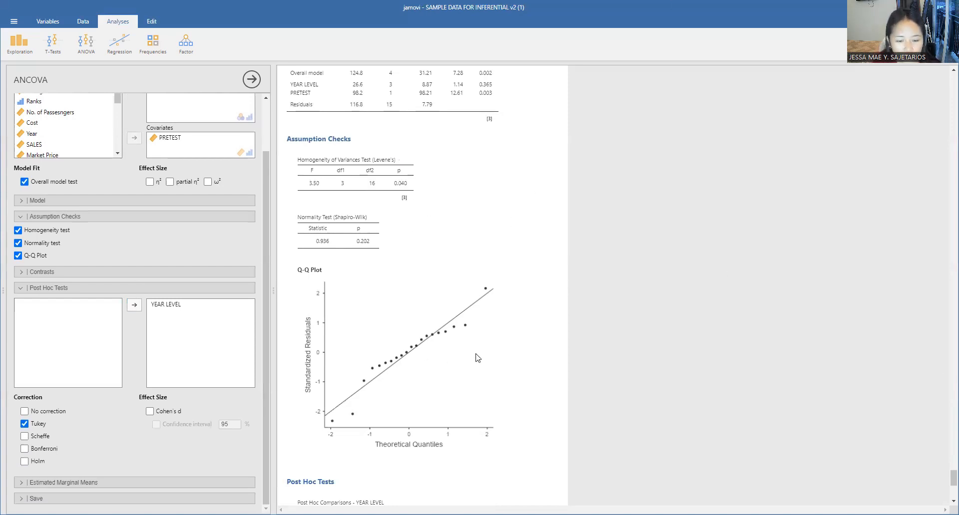
scroll(478, 358, "down", 5)
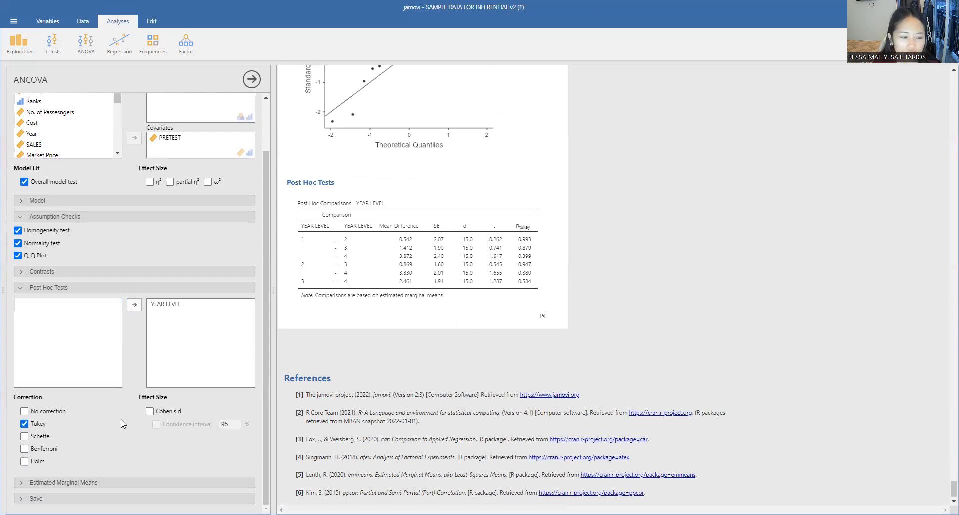
scroll(729, 200, "up", 1)
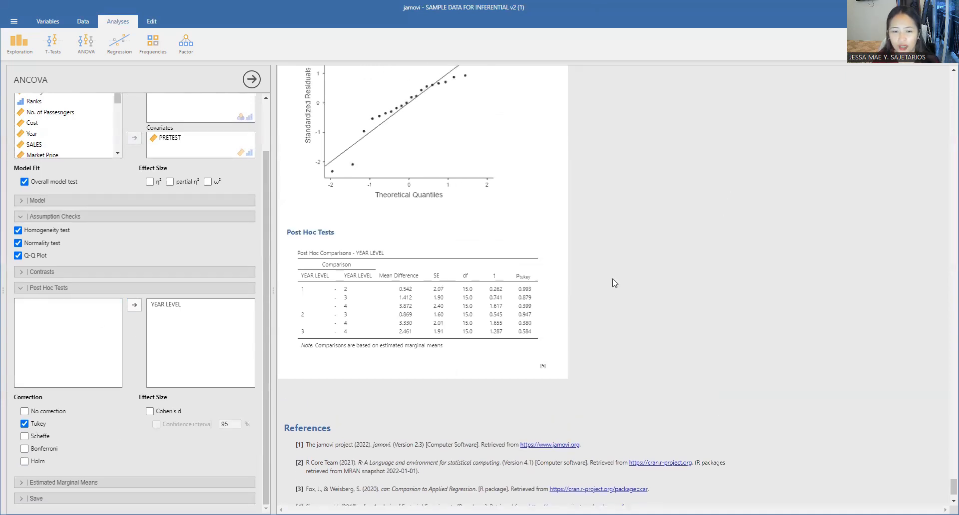
scroll(549, 266, "up", 8)
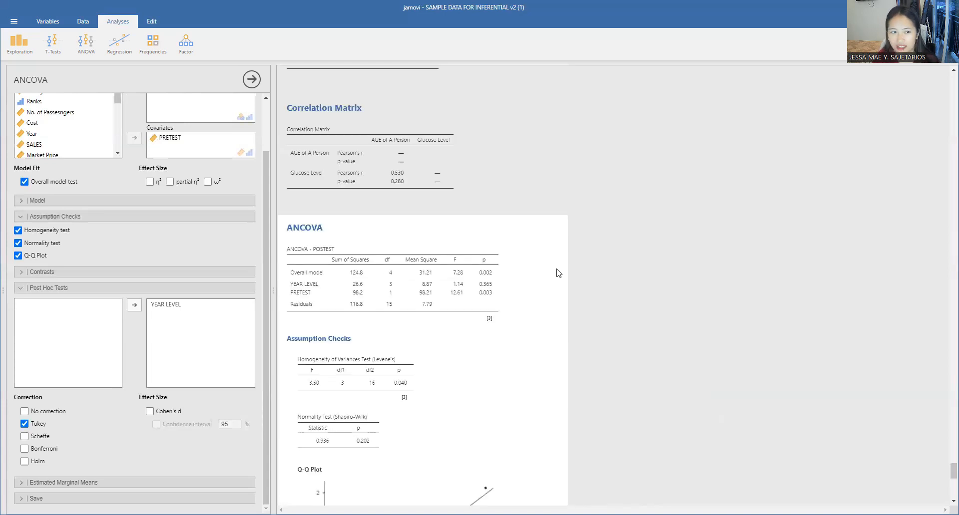
scroll(225, 220, "up", 3)
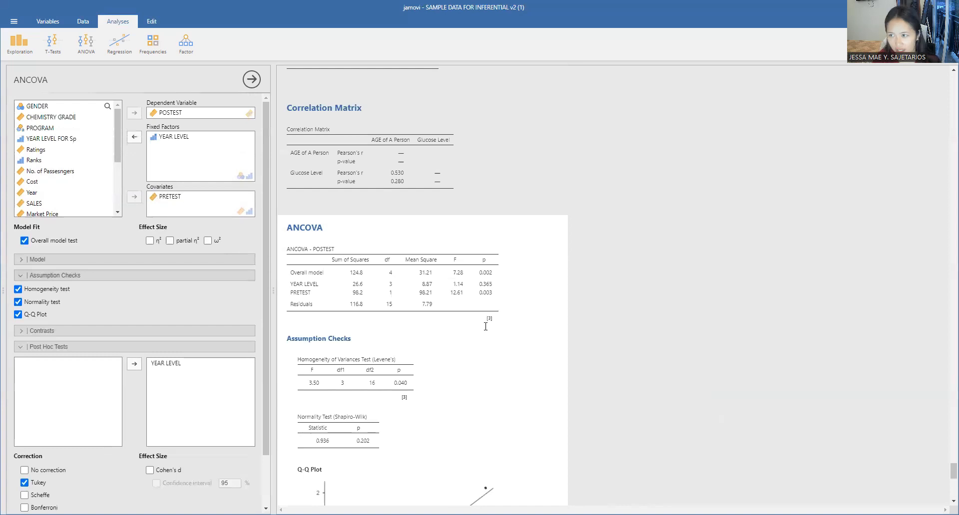